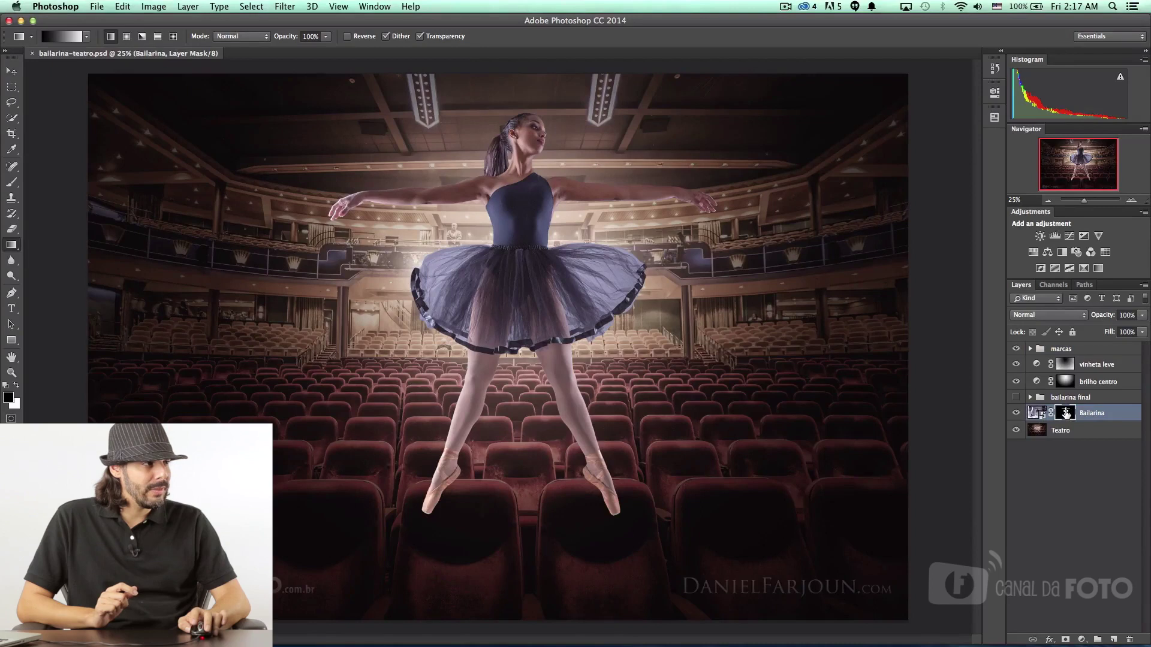
- Disable and re-enable the Bailarina layer mask to compare with the original studio background
right_click(1065, 413)
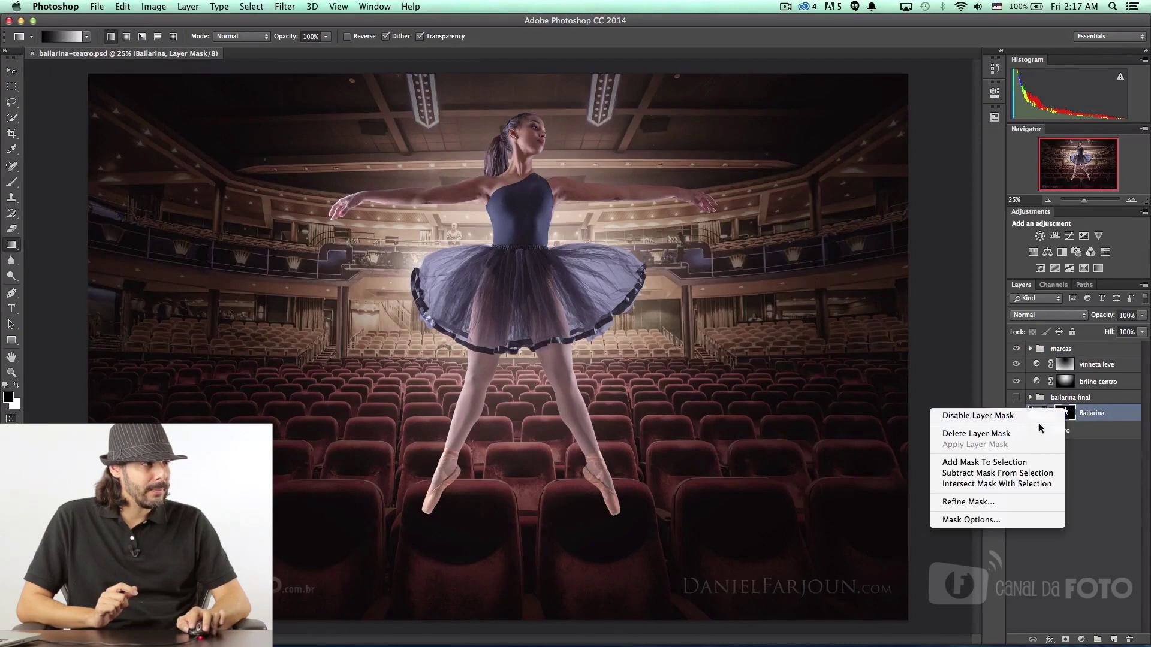
click(1027, 417)
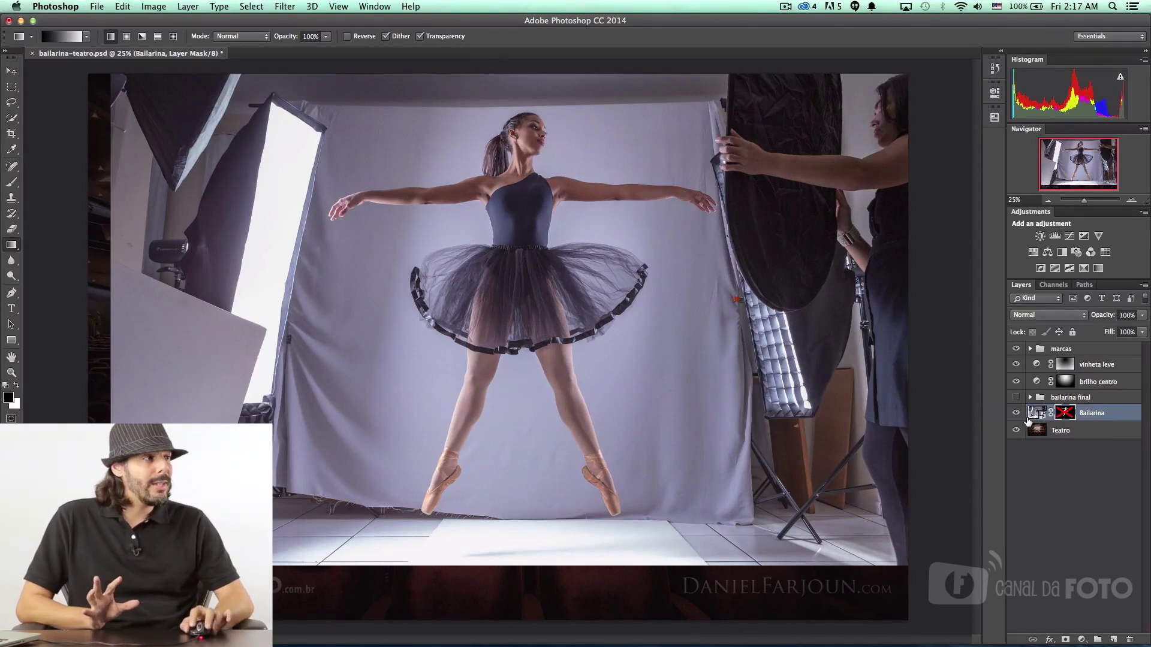
right_click(1065, 416)
click(1021, 412)
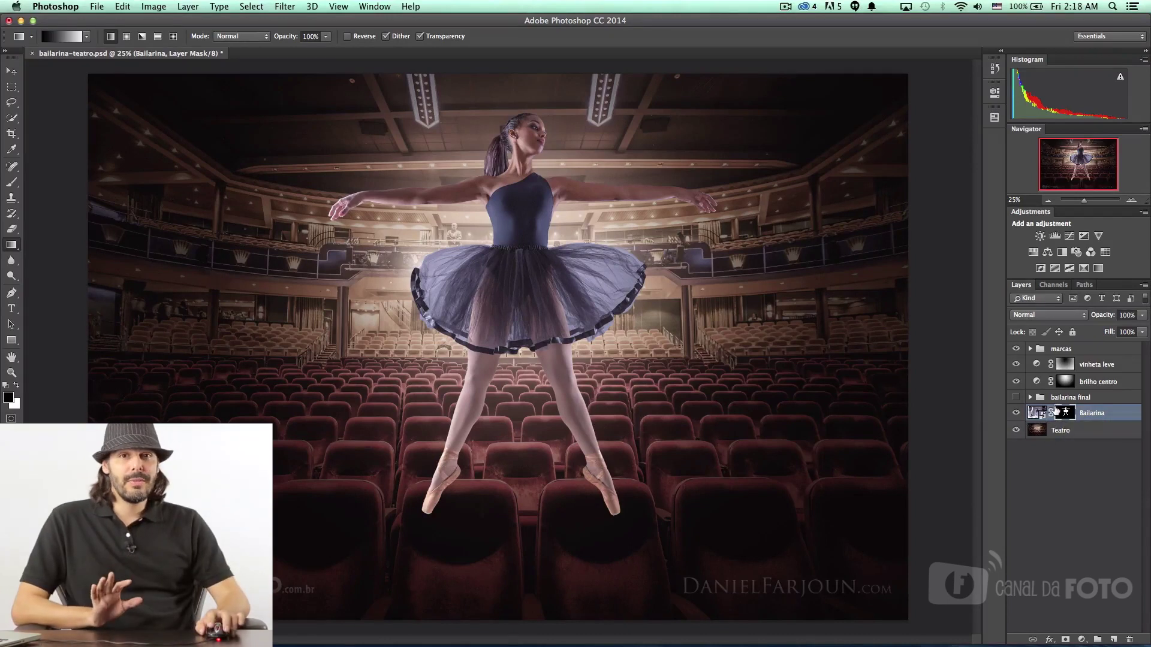
- Hide the brilho centro glow layer, briefly viewing the Teatro background without the dancer
click(1073, 433)
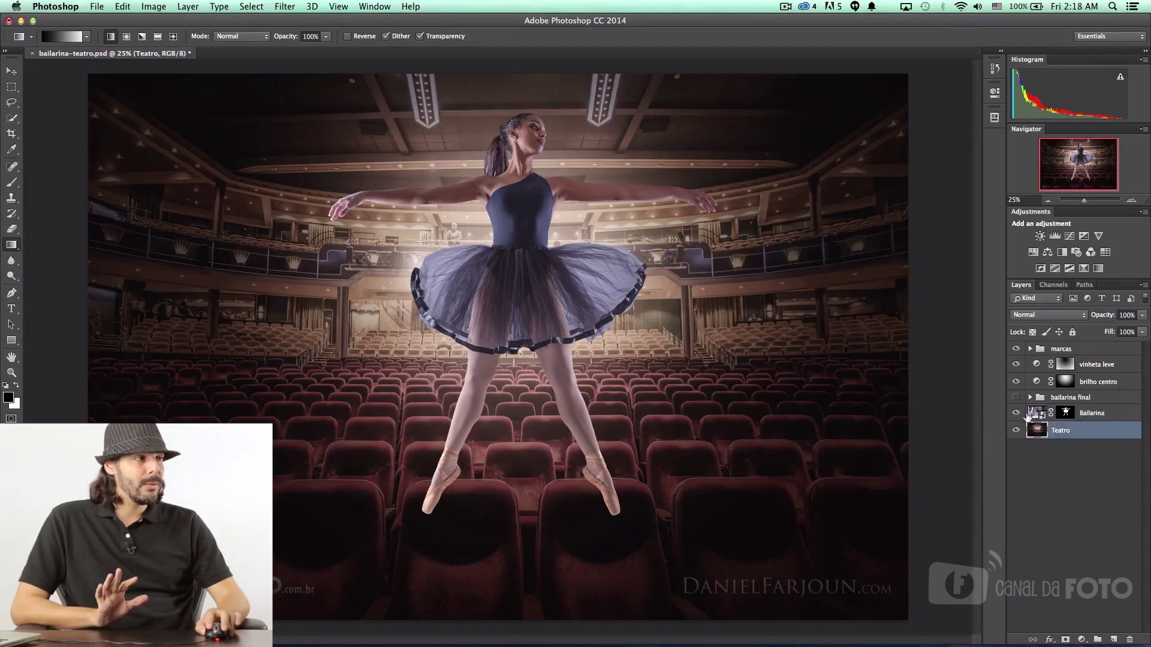
click(1016, 413)
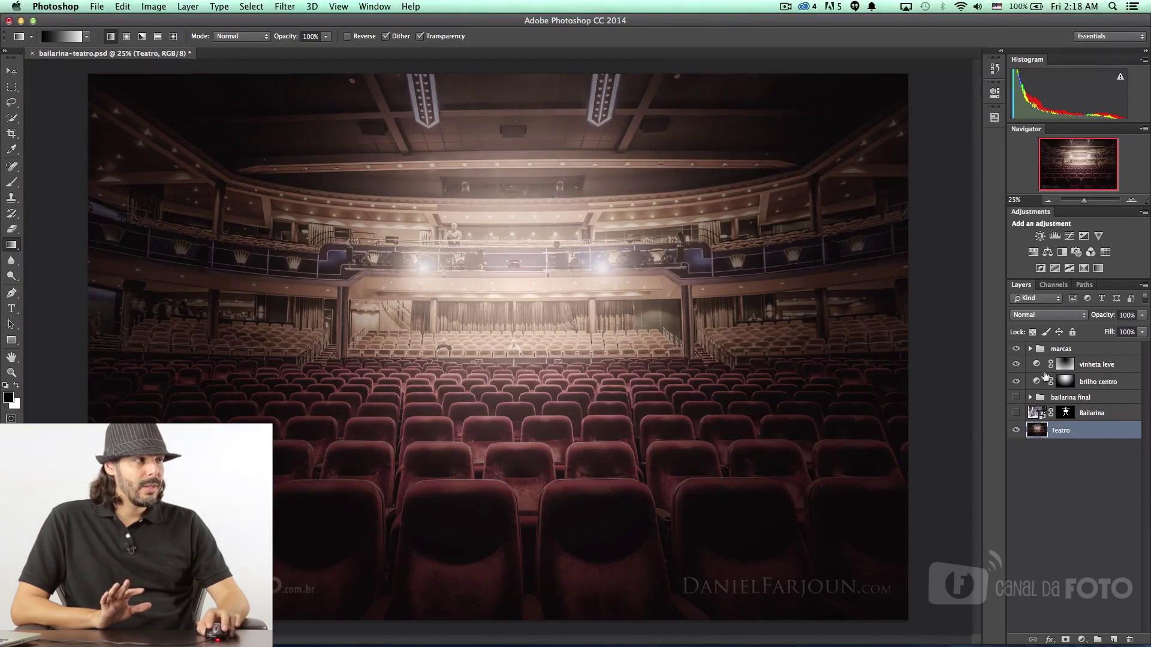
click(1015, 382)
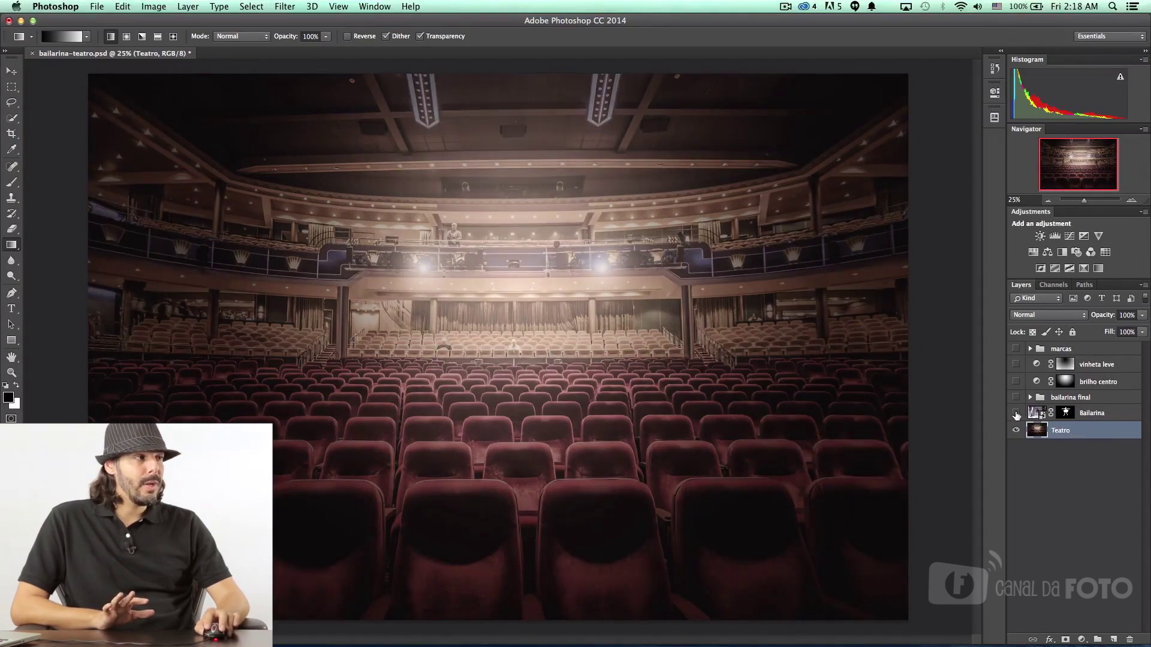
click(1015, 413)
- Move the Bailarina layer upward so the tutu nears the top of the canvas
key(v)
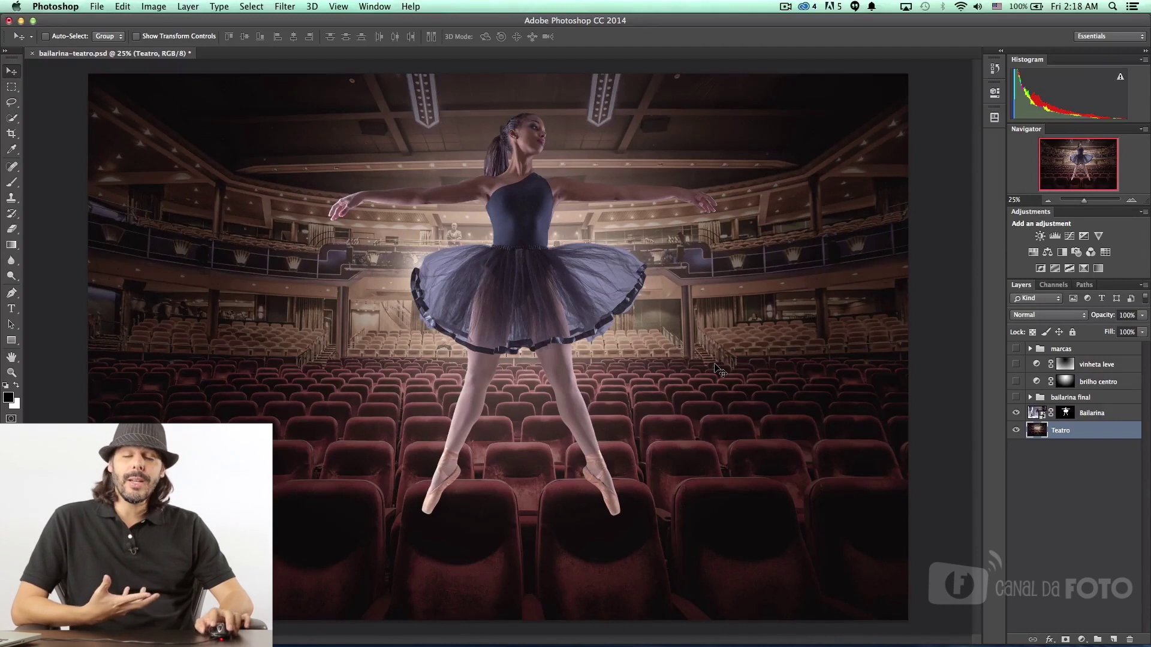
click(1104, 415)
drag(612, 322, 570, 227)
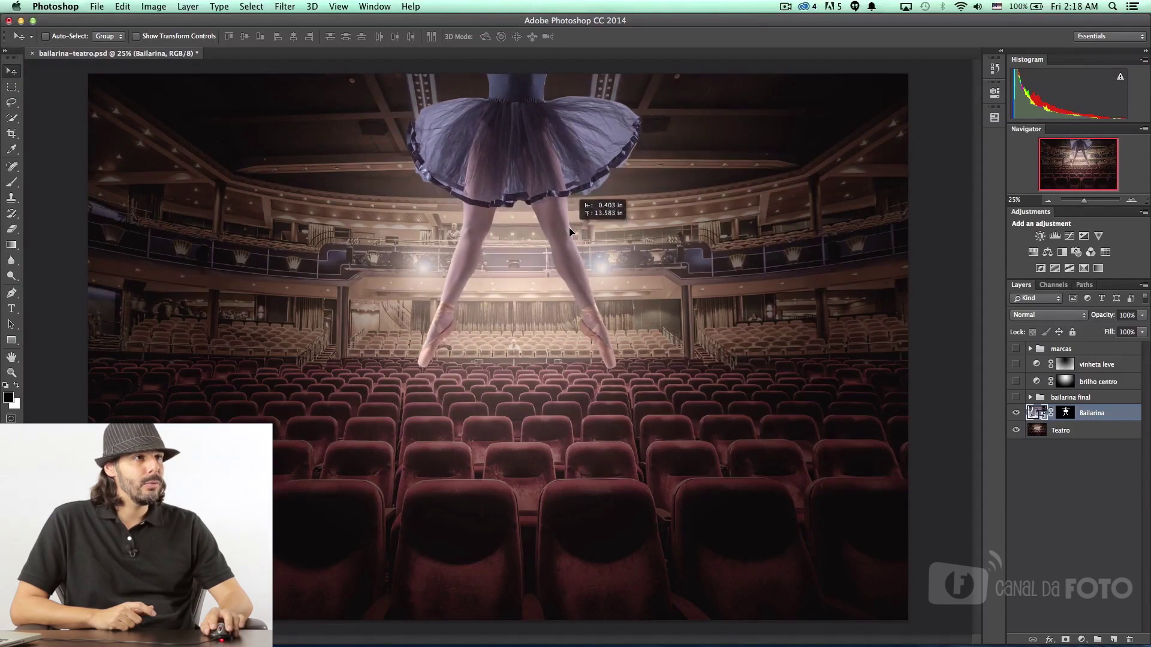
drag(570, 227, 567, 223)
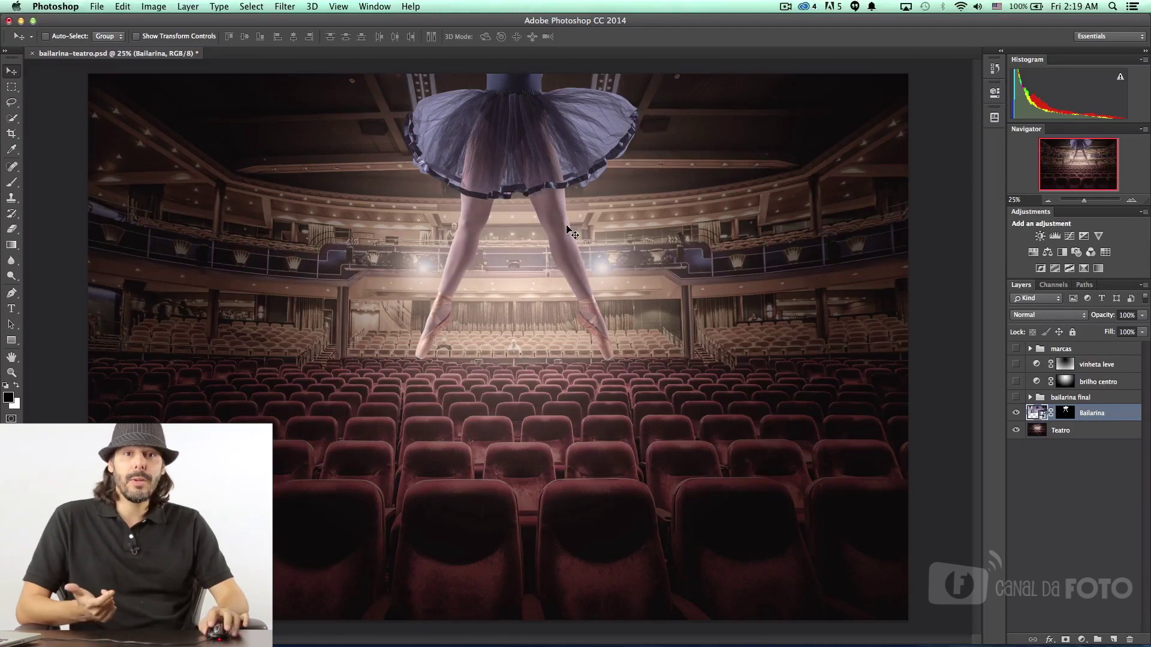
click(1065, 413)
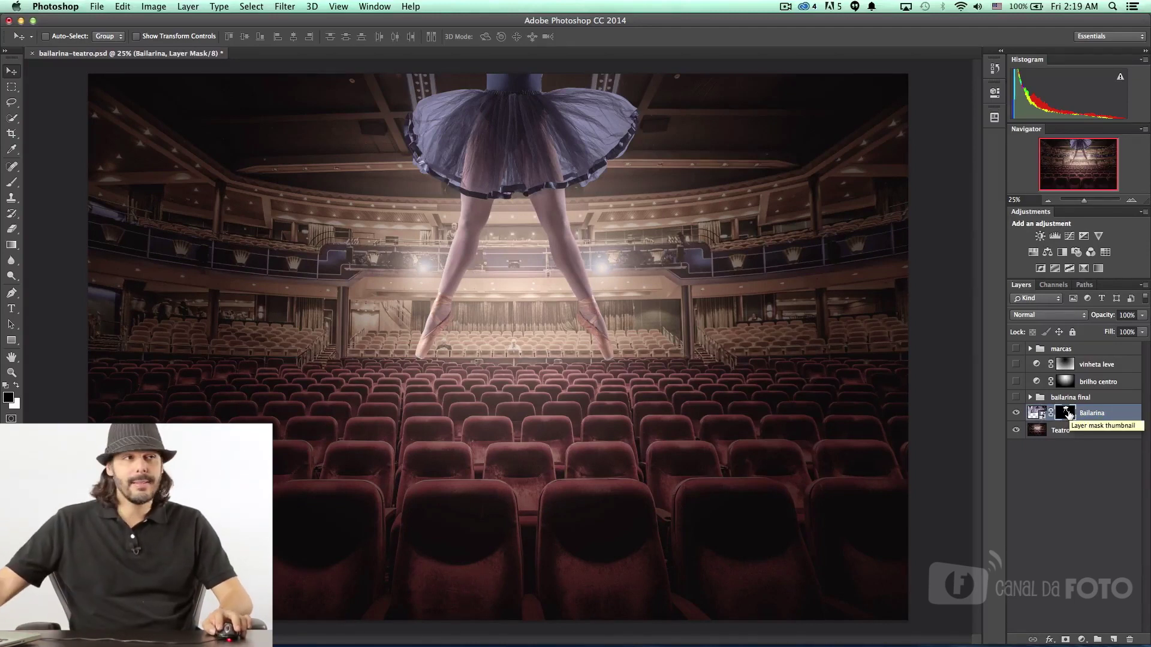
key(super)
super+click(1066, 413)
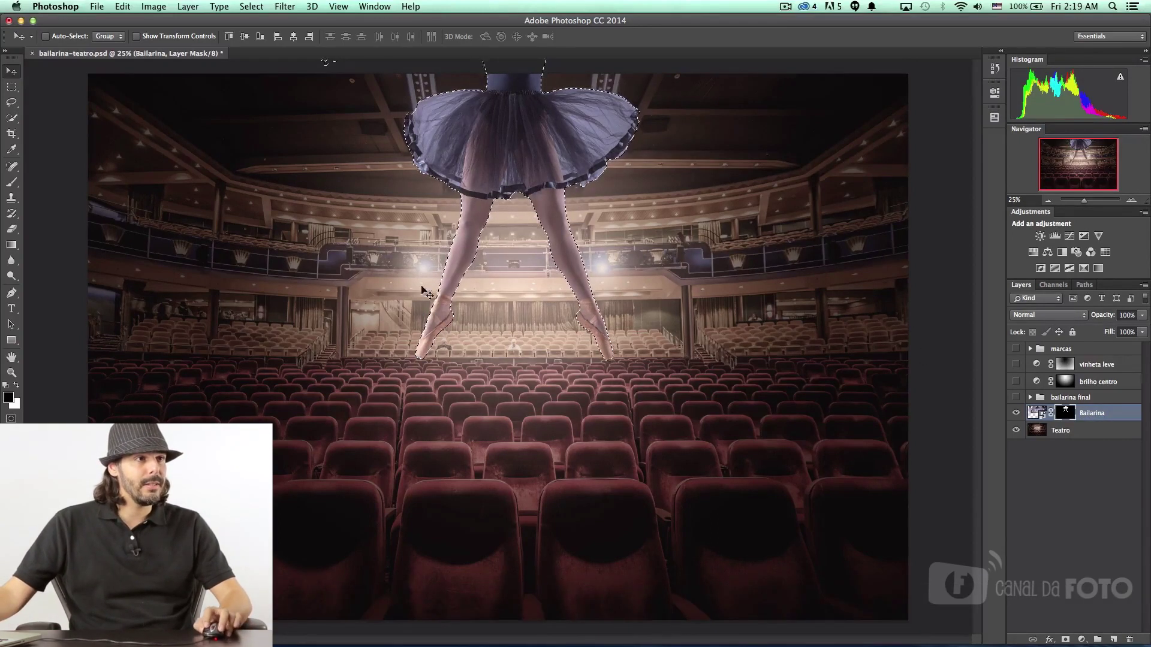
right_click(1068, 410)
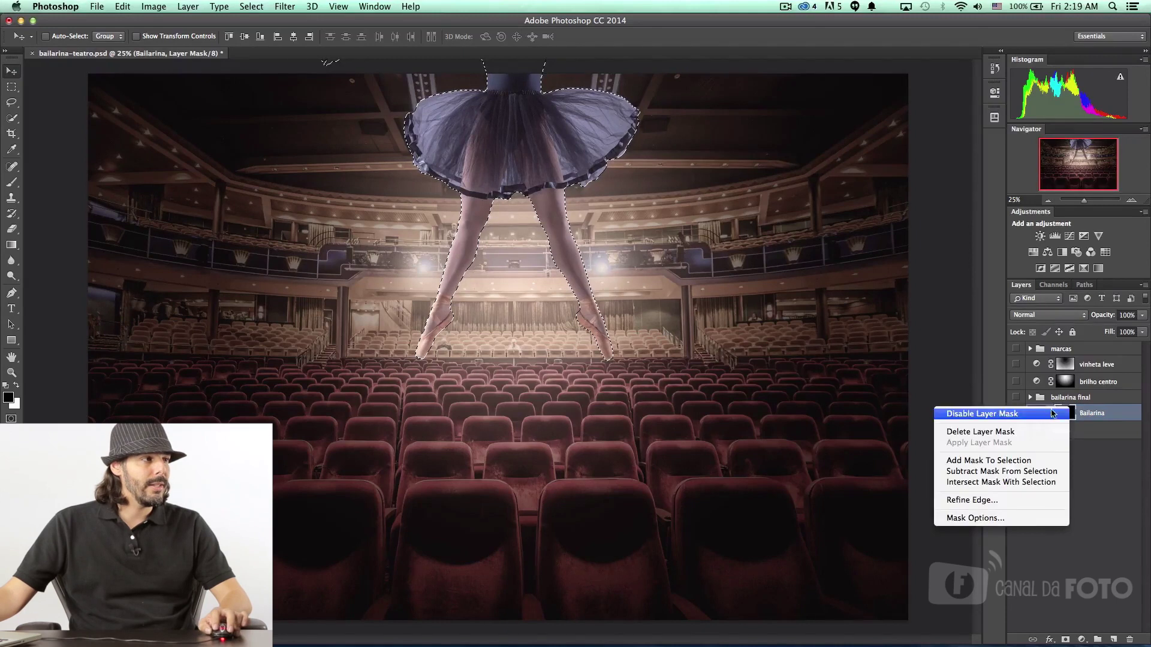
click(1035, 414)
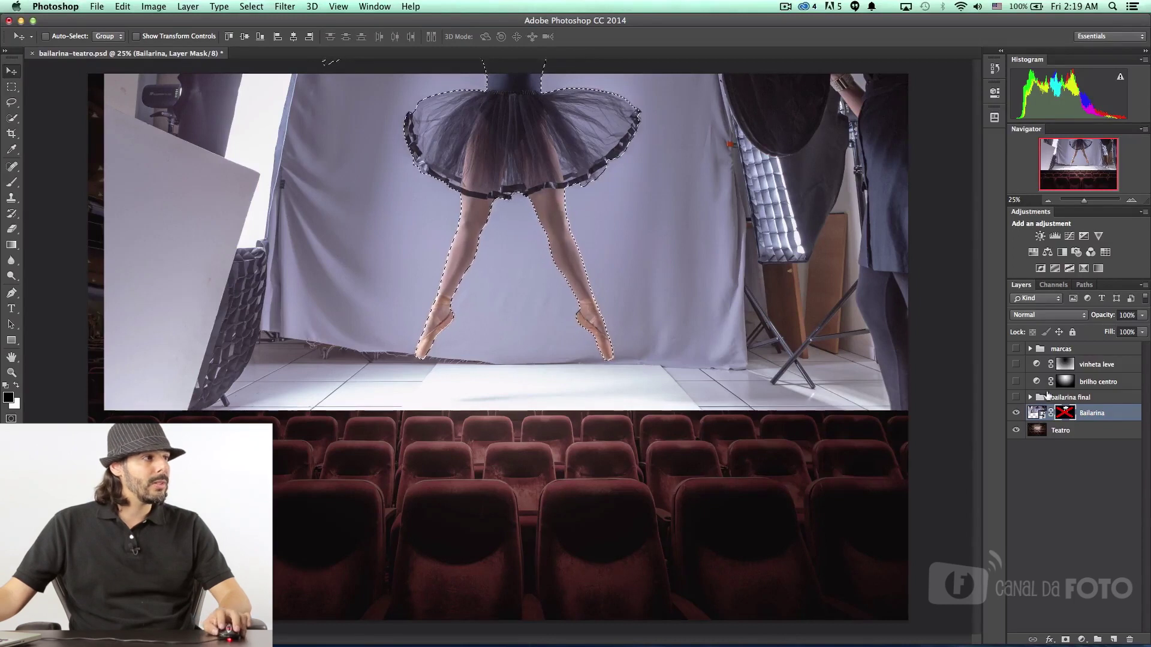
right_click(1066, 420)
click(971, 414)
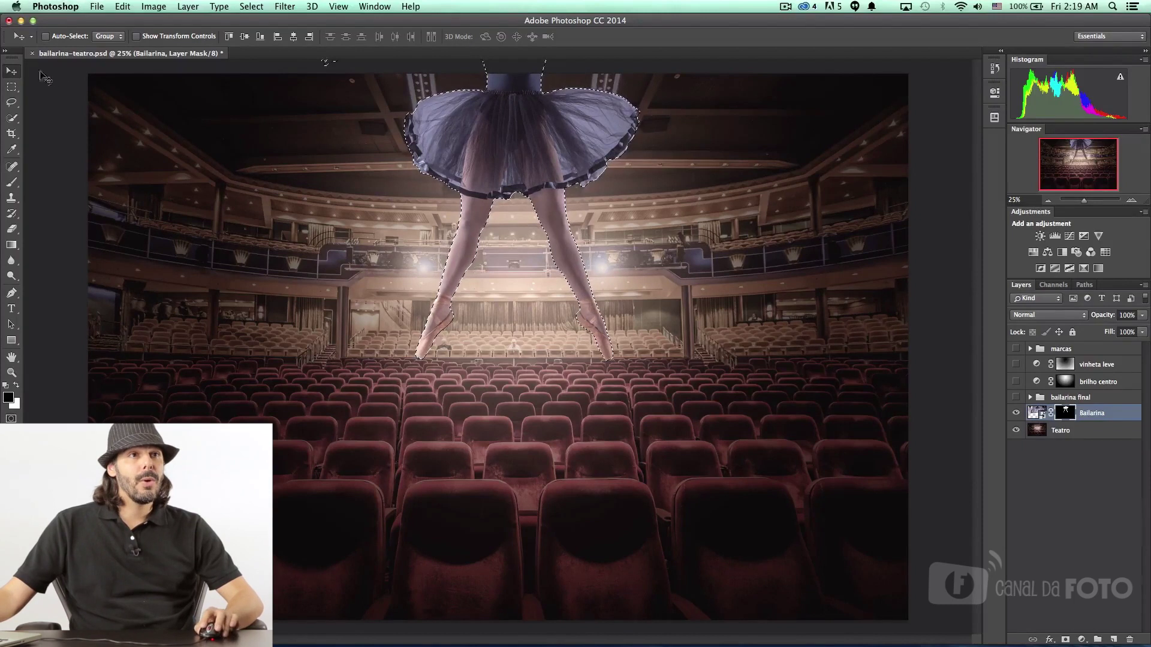
key(m)
click(111, 95)
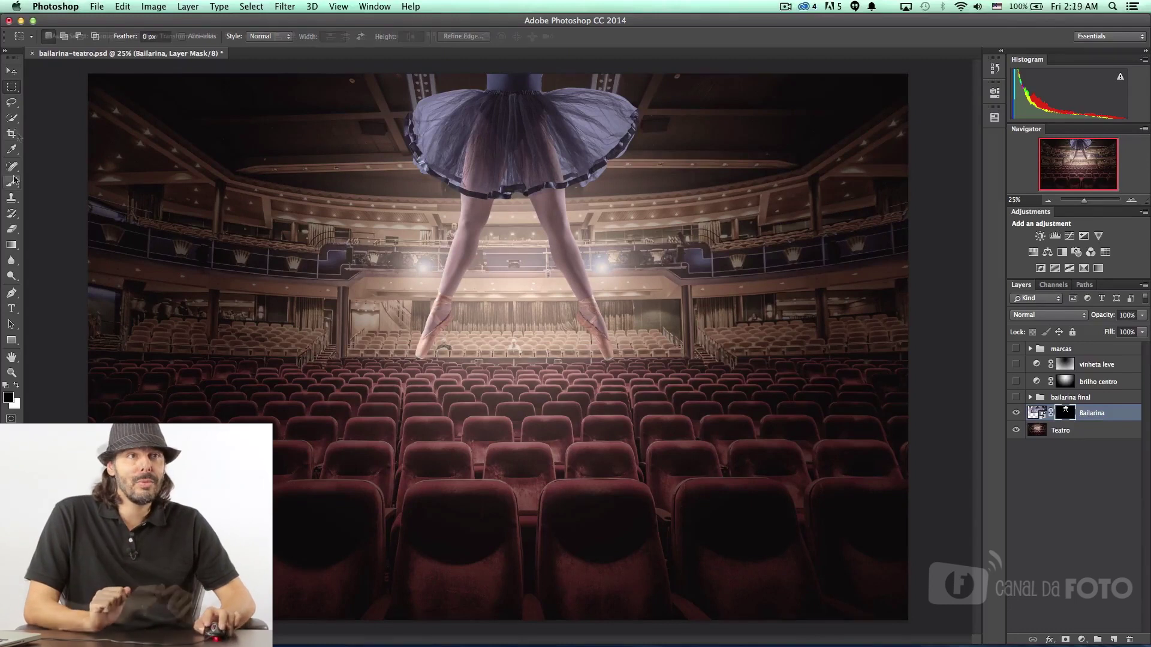
- Paint black on the Bailarina mask to fade the tutu's upper right into the ceiling
key(v)
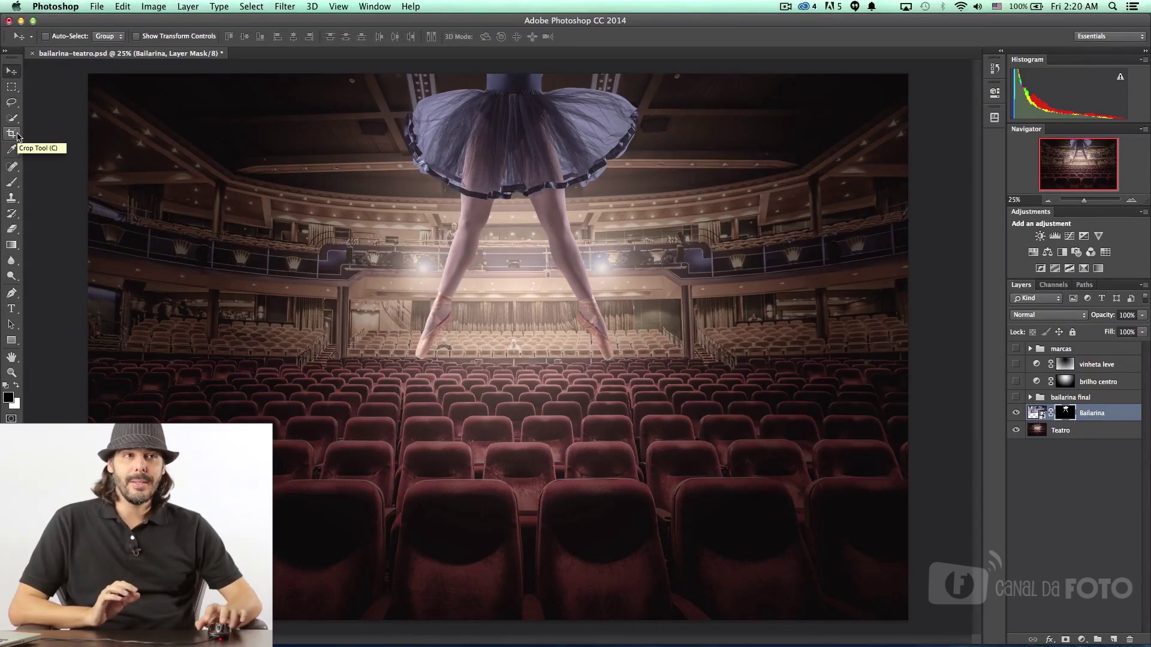
click(13, 183)
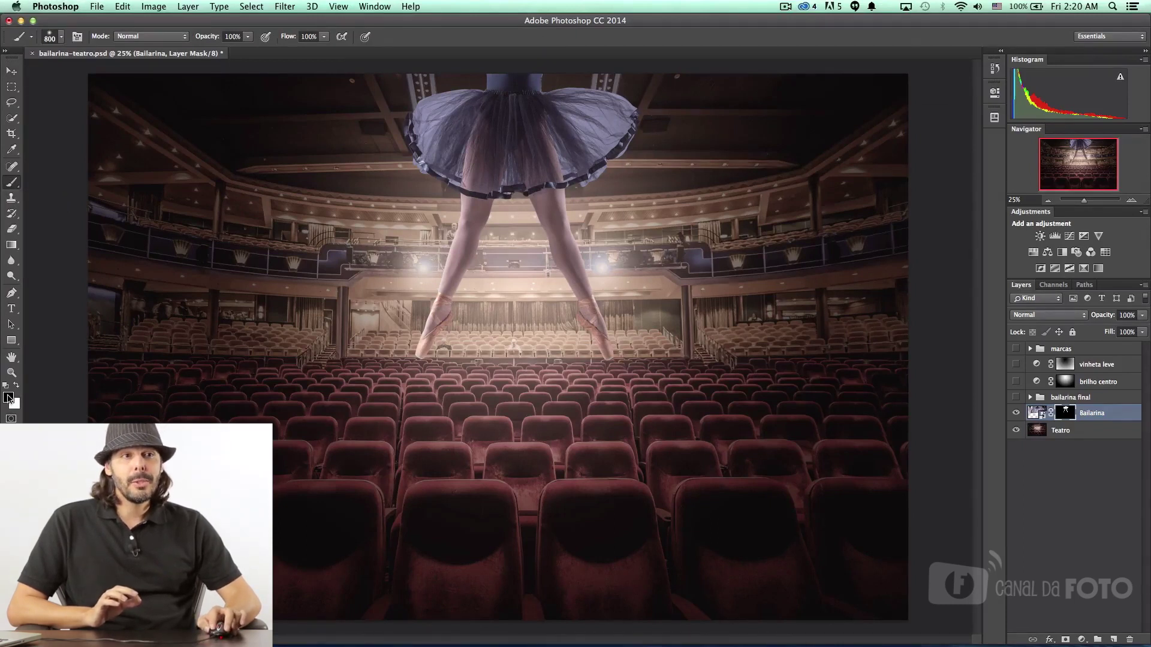
click(9, 398)
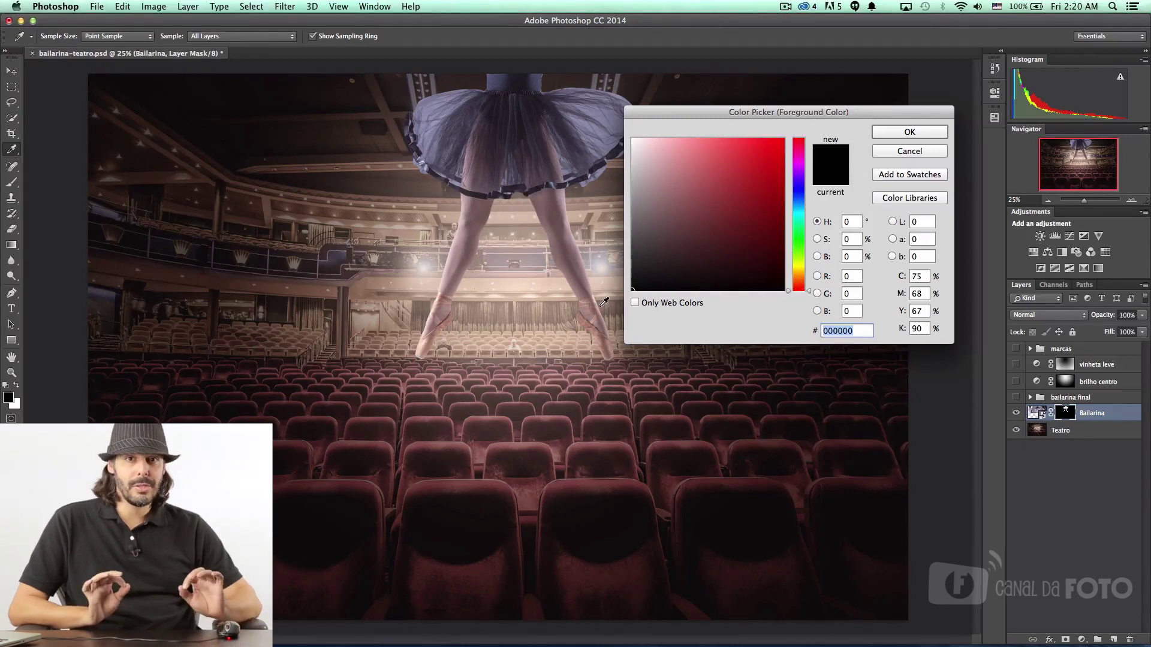
click(909, 132)
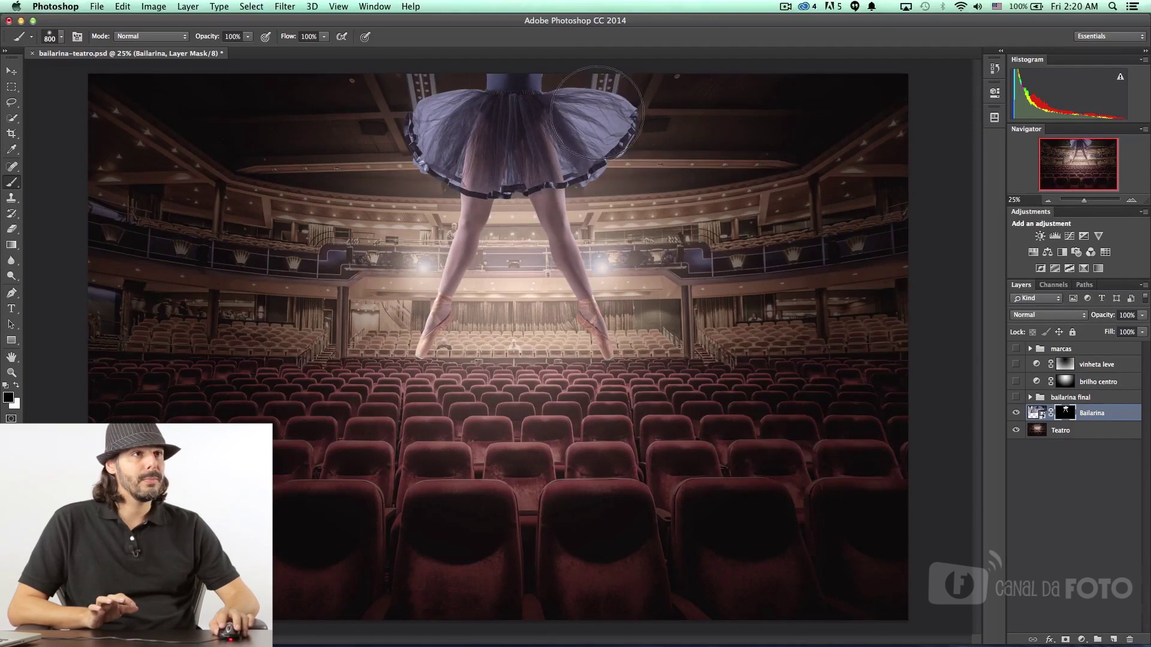
drag(589, 111, 615, 107)
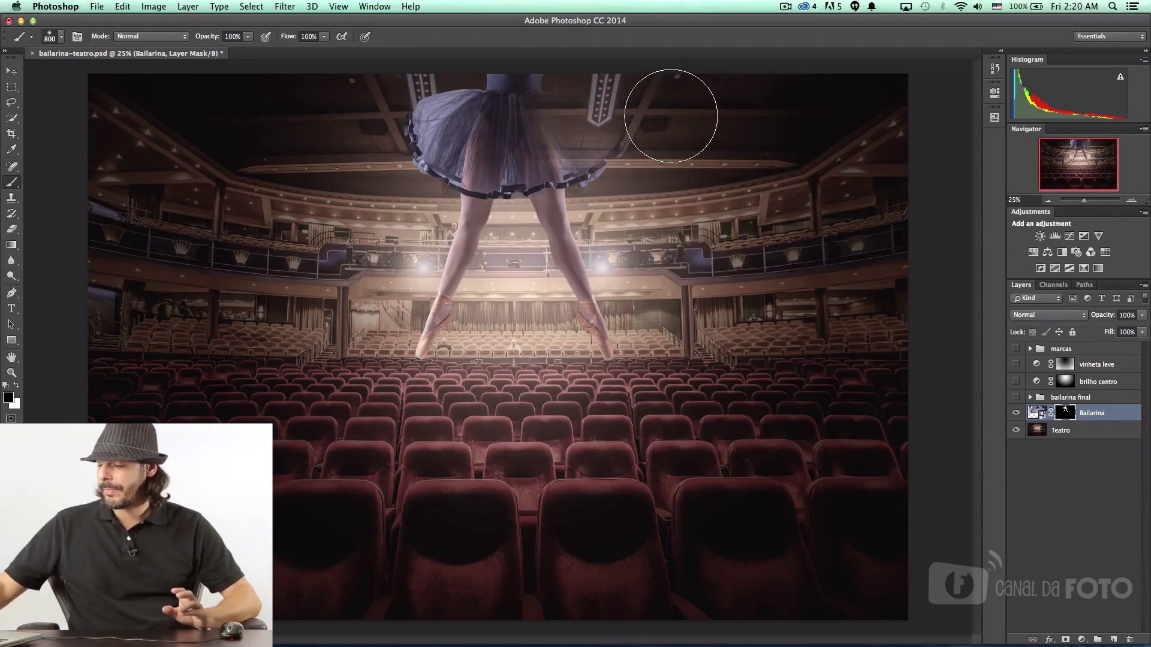
- Undo the last two brush strokes on the Bailarina mask to restore the tutu
key(super+z)
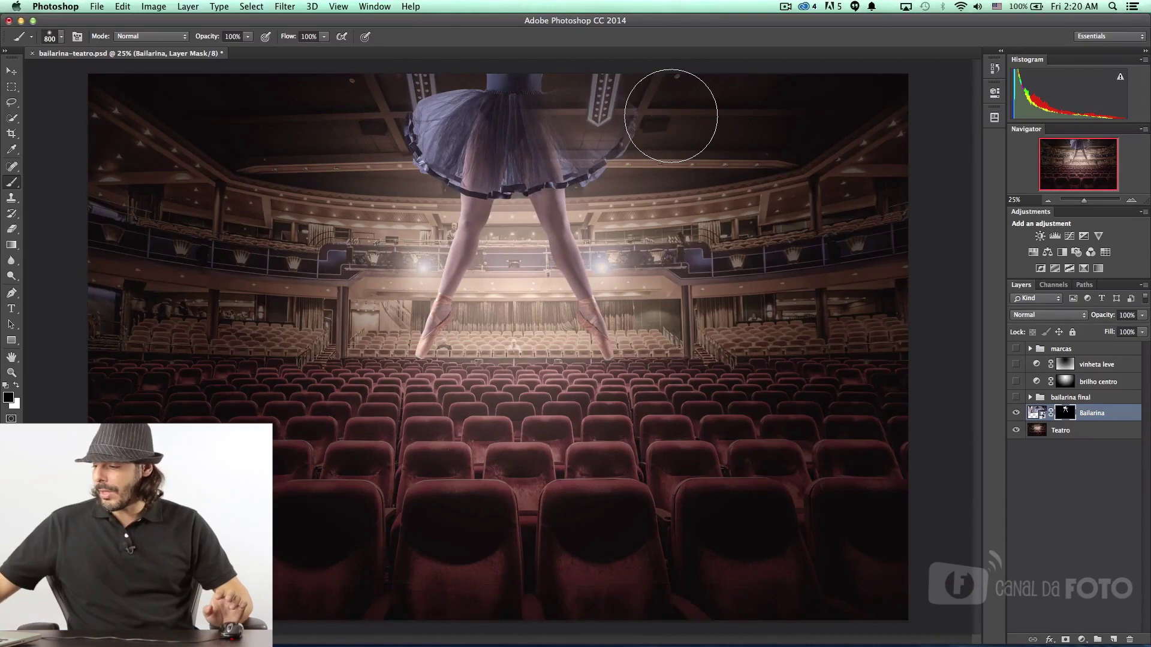
key(alt+super+z)
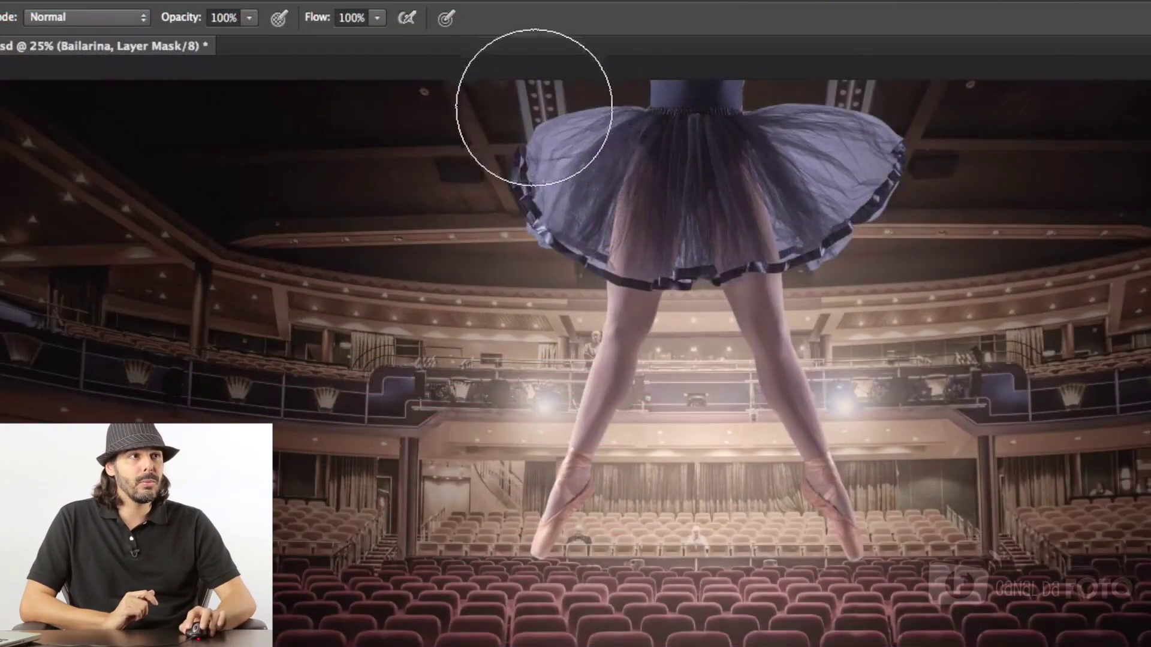
- Paint a trial mask stroke over the tutu's left side, then undo it
drag(534, 107, 518, 152)
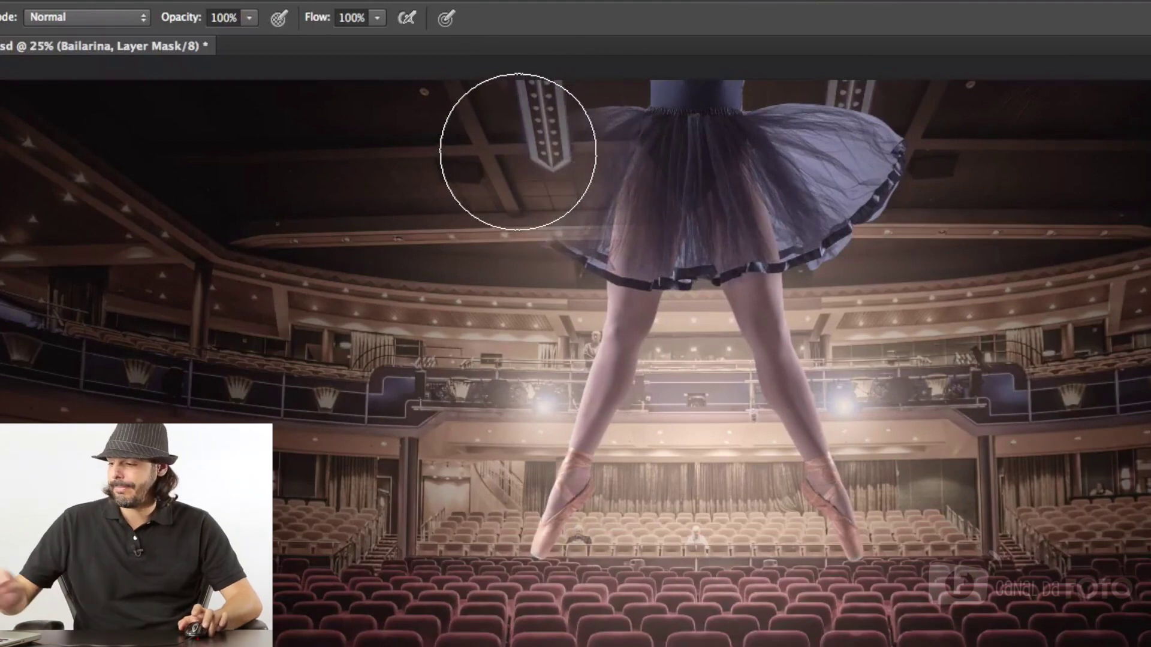
key(ctrl+z)
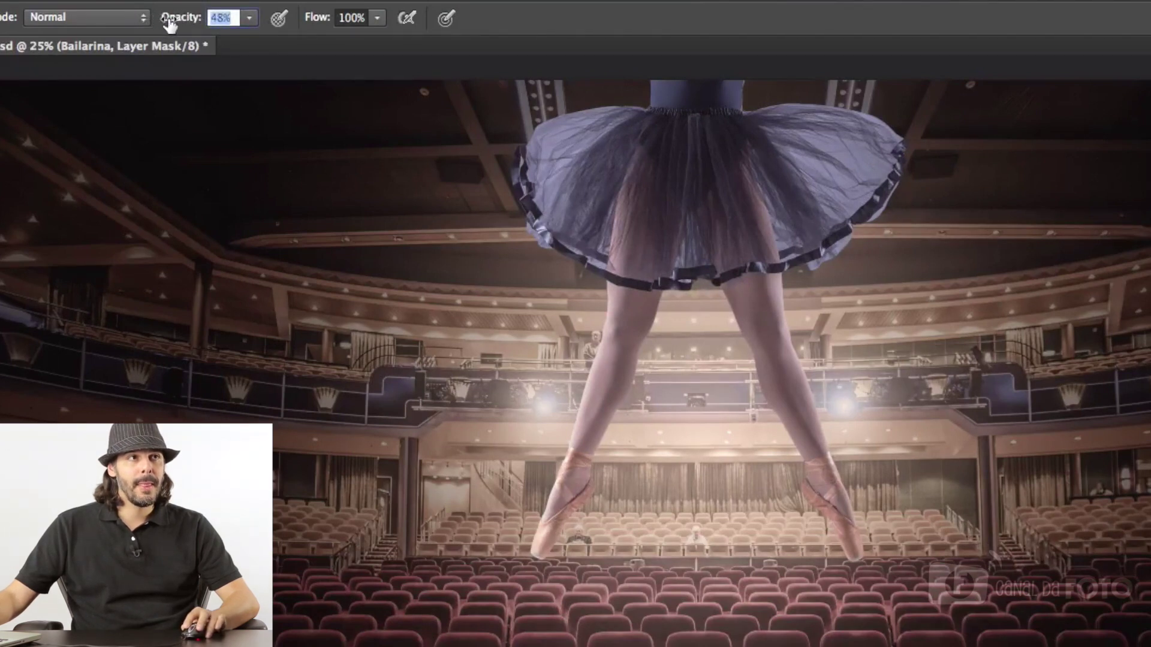
- Set the brush opacity to 50%
click(251, 19)
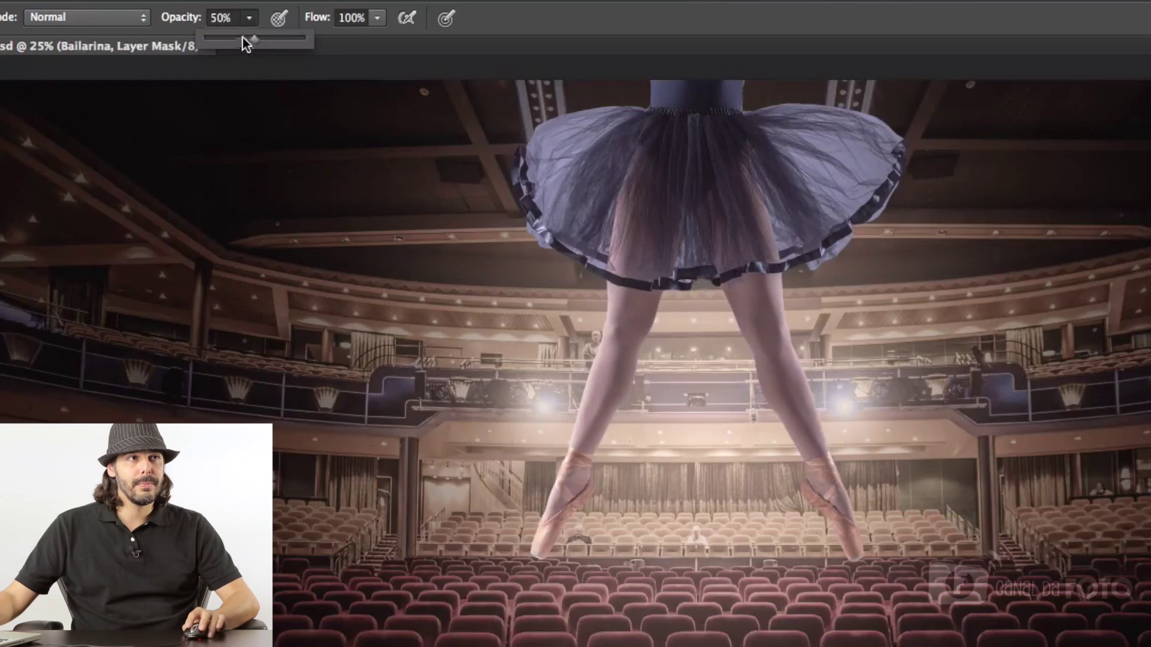
click(211, 17)
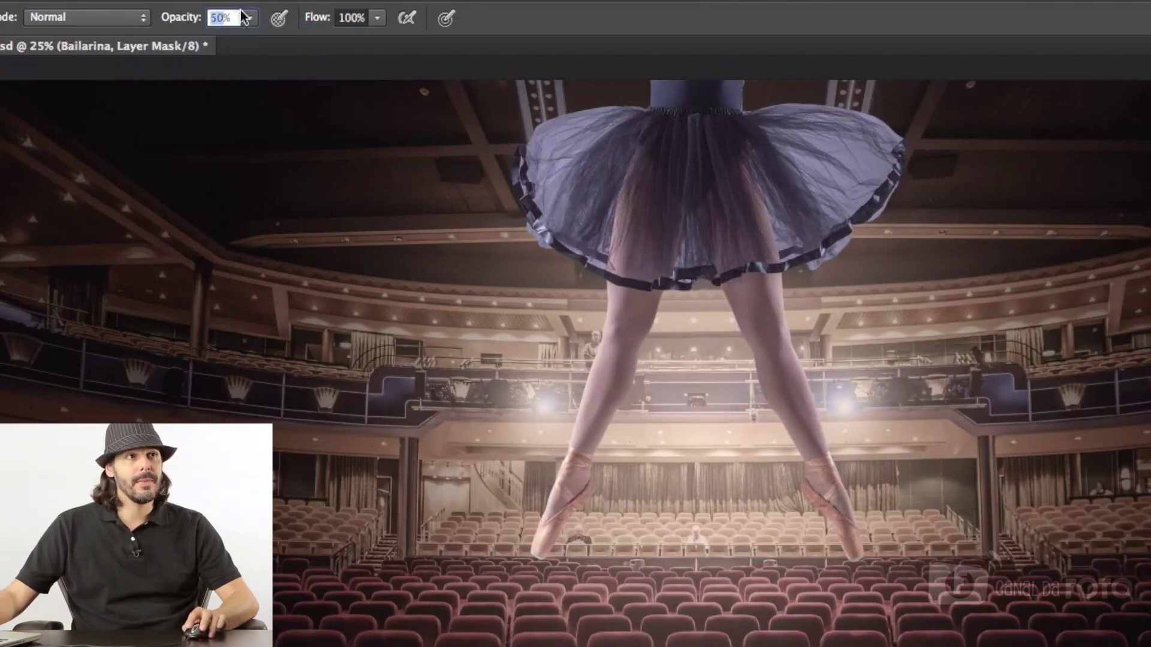
key(Return)
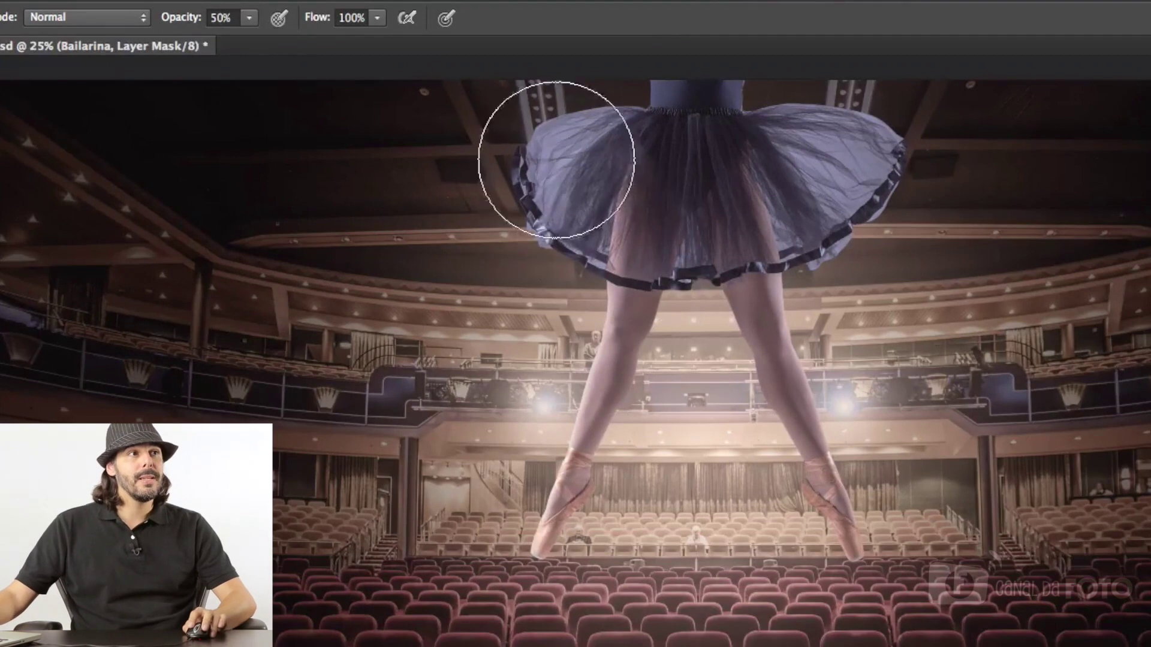
- Dab the mask over the tutu's upper-left tulle so the ceiling beam shows through
click(552, 157)
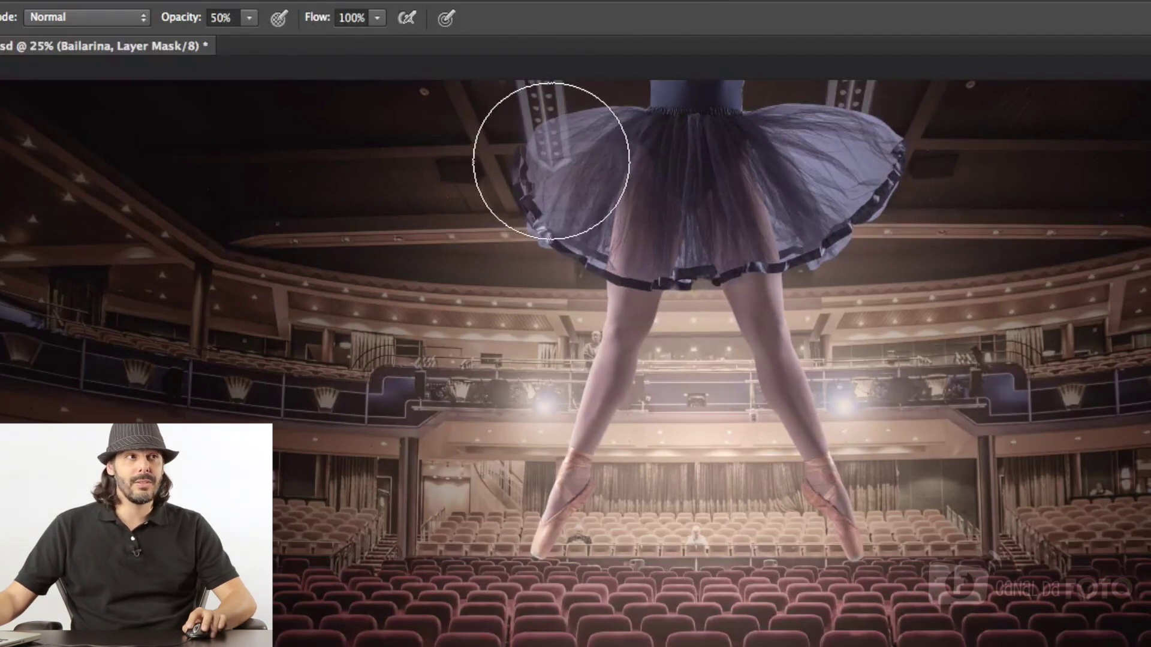
click(550, 161)
click(551, 160)
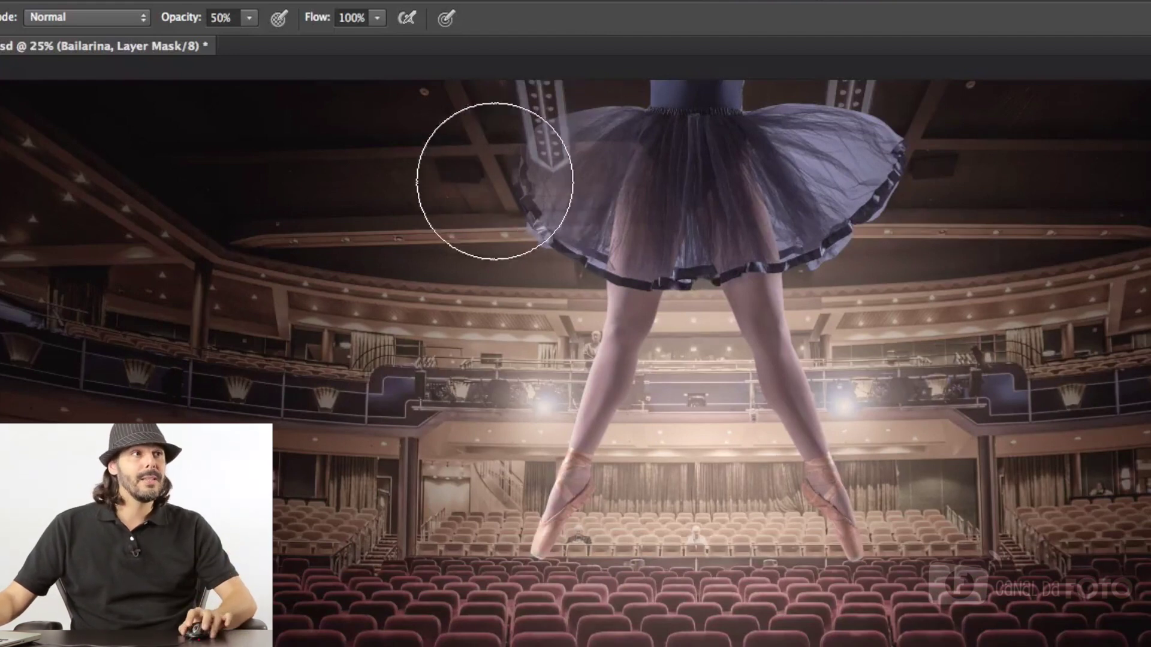
click(560, 140)
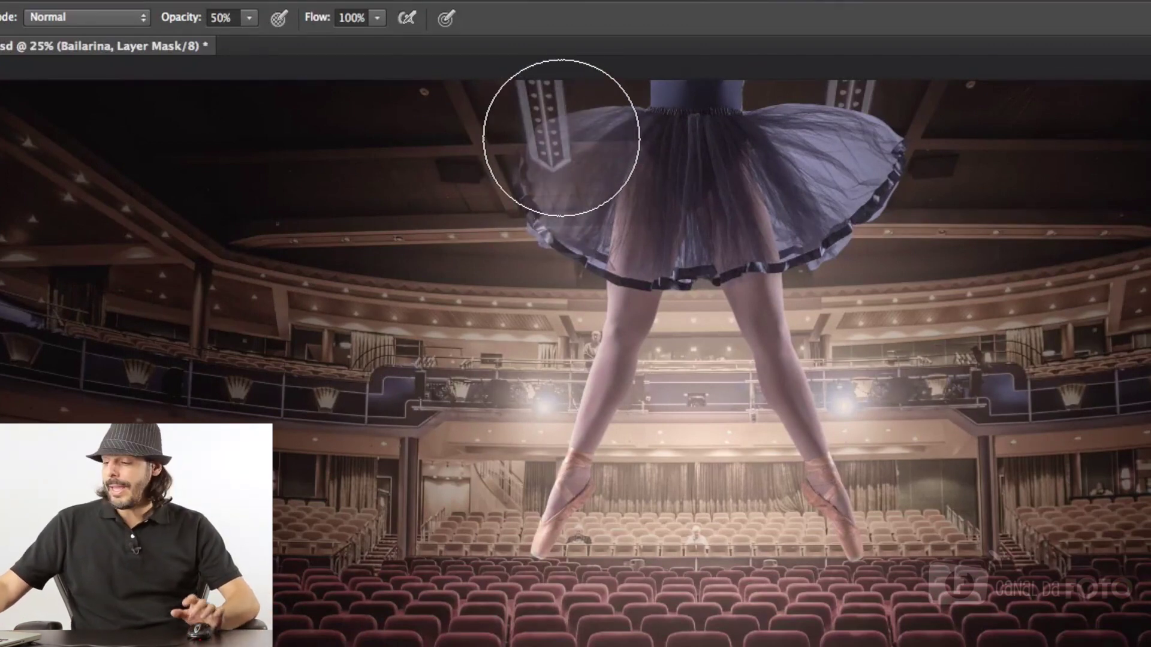
click(561, 138)
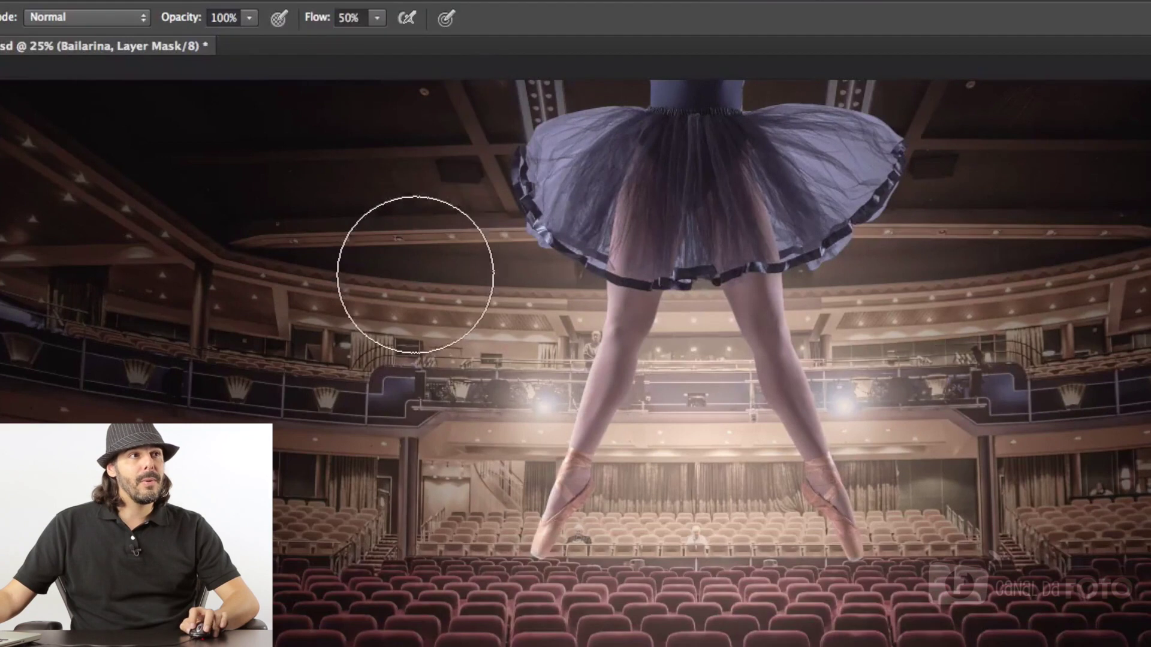
- Brush the mask over the tutu's left side at 50% flow, then undo to restore it
drag(499, 213, 637, 0)
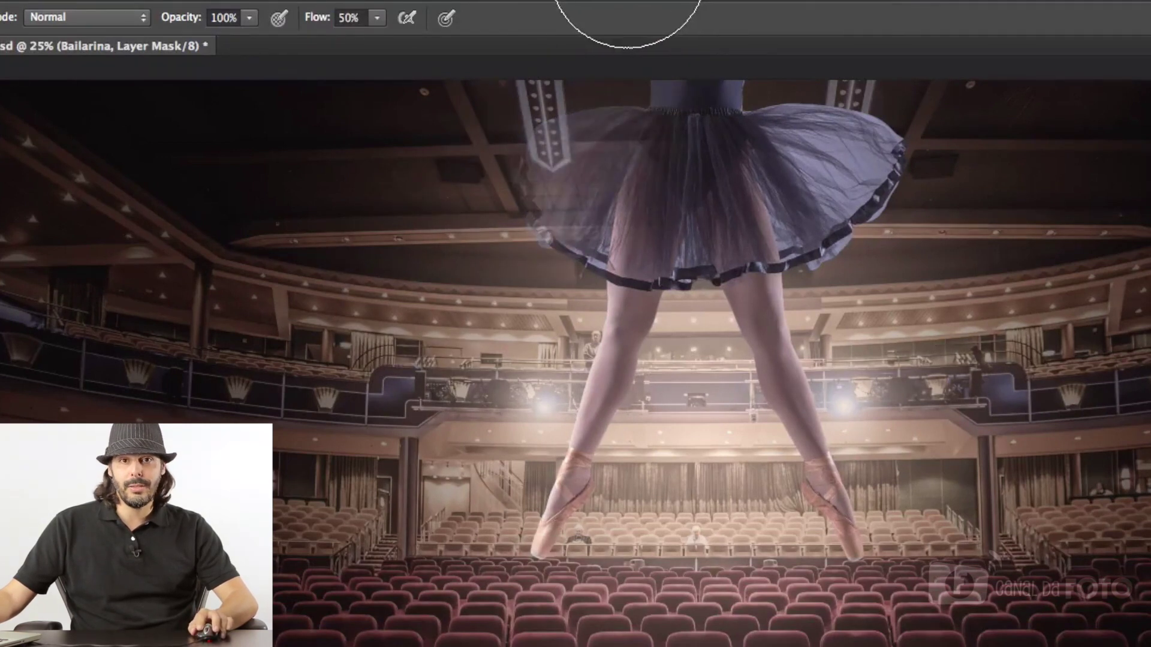
drag(628, 0, 502, 220)
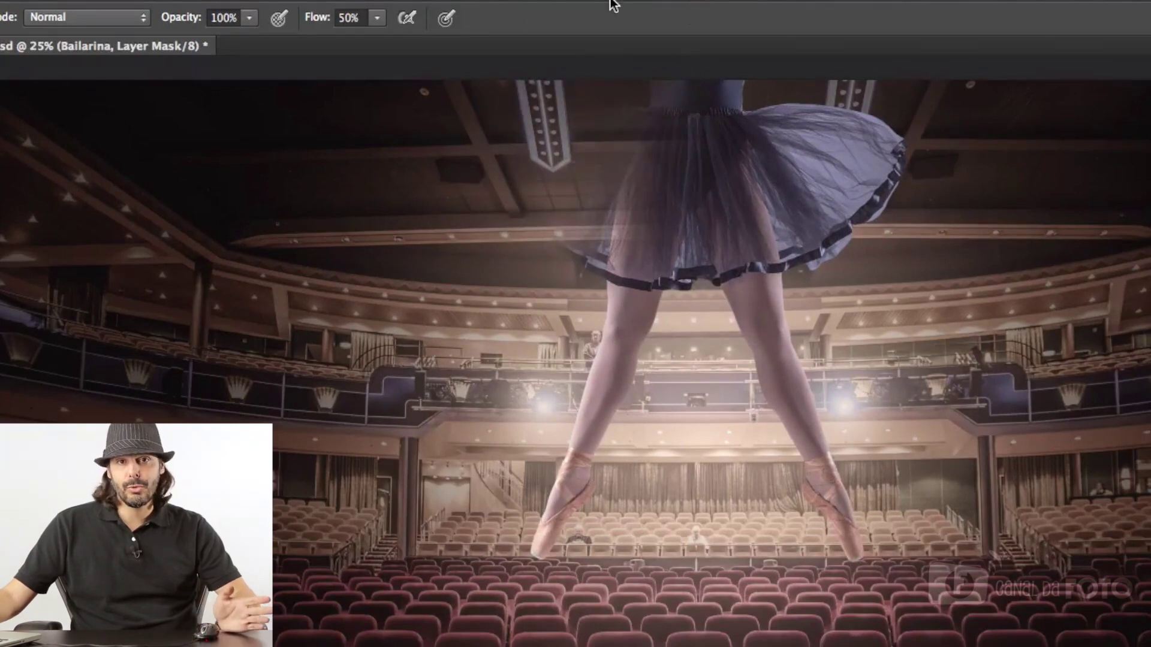
key(ctrl+z)
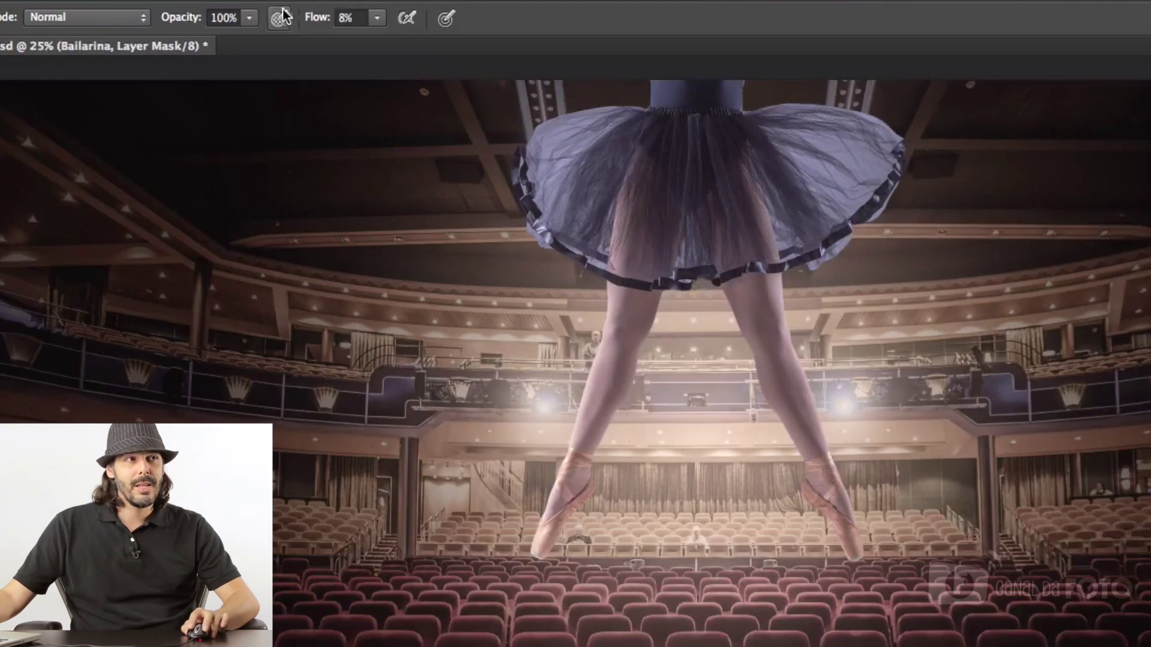
- Shrink the brush and zoom in with the view centred on the tutu's top
key(bracketleft)
key(bracketleft)
key(bracketleft)
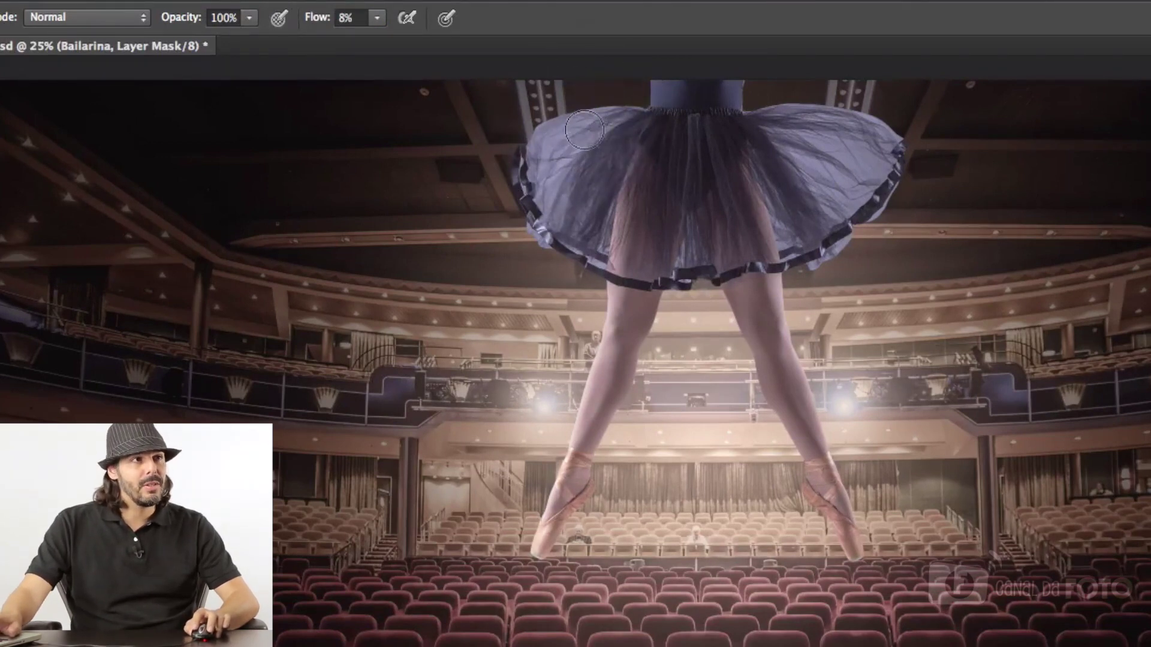
scroll(660, 136, up, 3)
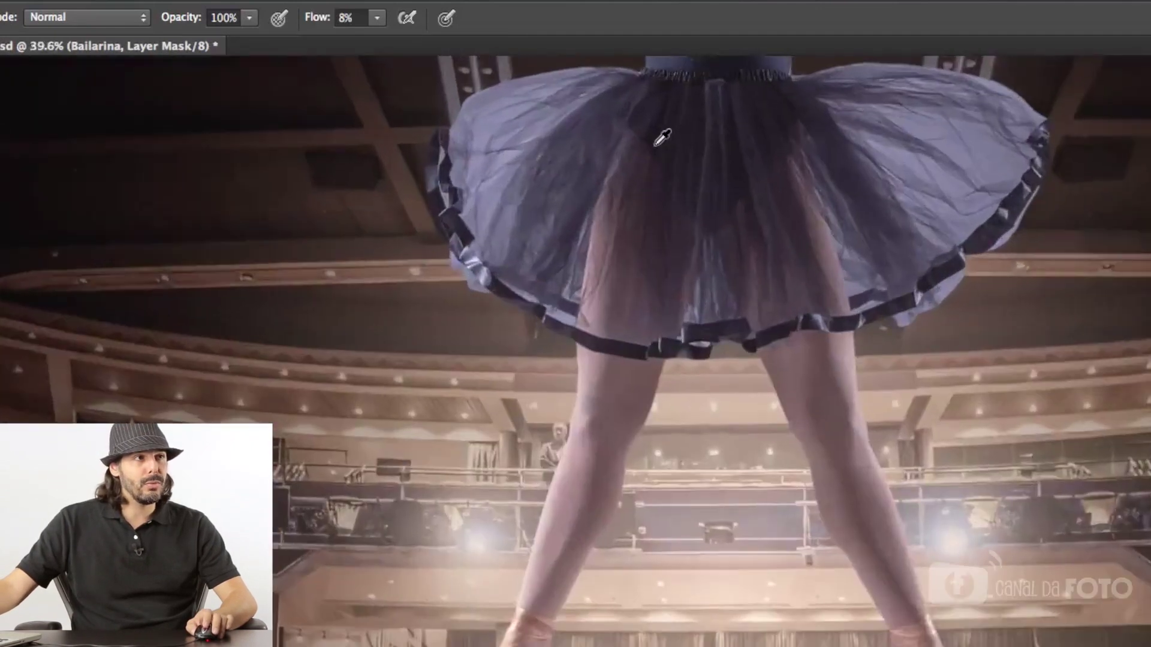
scroll(661, 138, up, 1)
scroll(664, 141, up, 2)
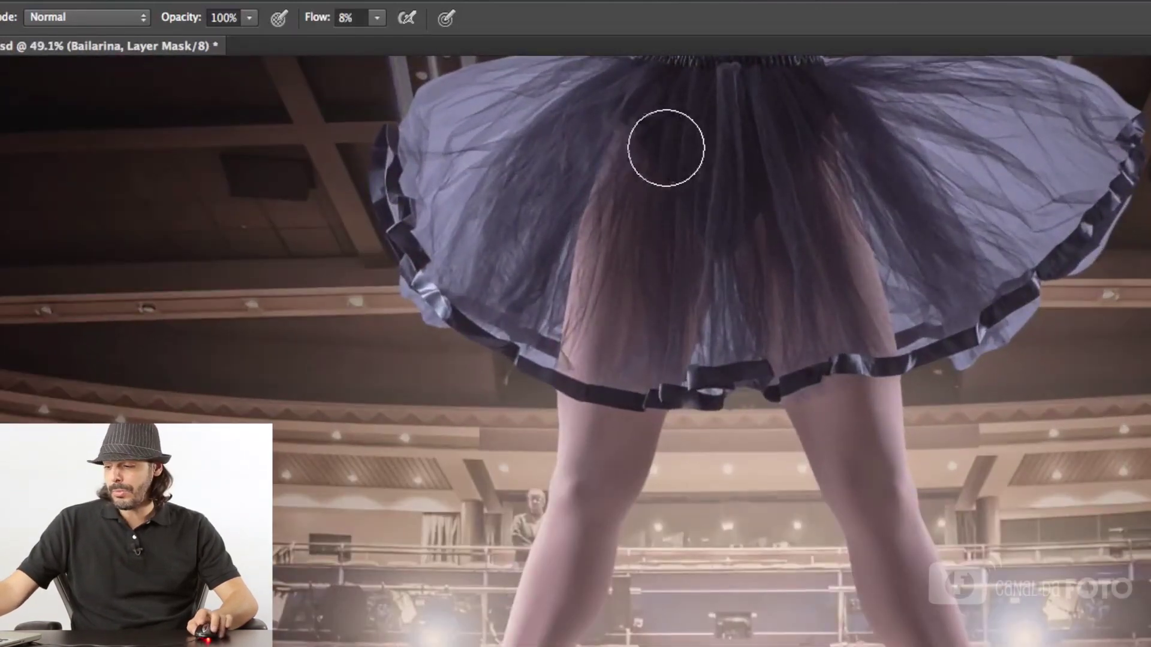
key(space)
mouse_move(844, 172)
mouse_down()
mouse_move(676, 403)
mouse_move(770, 342)
mouse_move(783, 188)
mouse_move(596, 250)
mouse_move(1010, 485)
mouse_move(673, 195)
mouse_move(870, 294)
mouse_move(865, 280)
mouse_up()
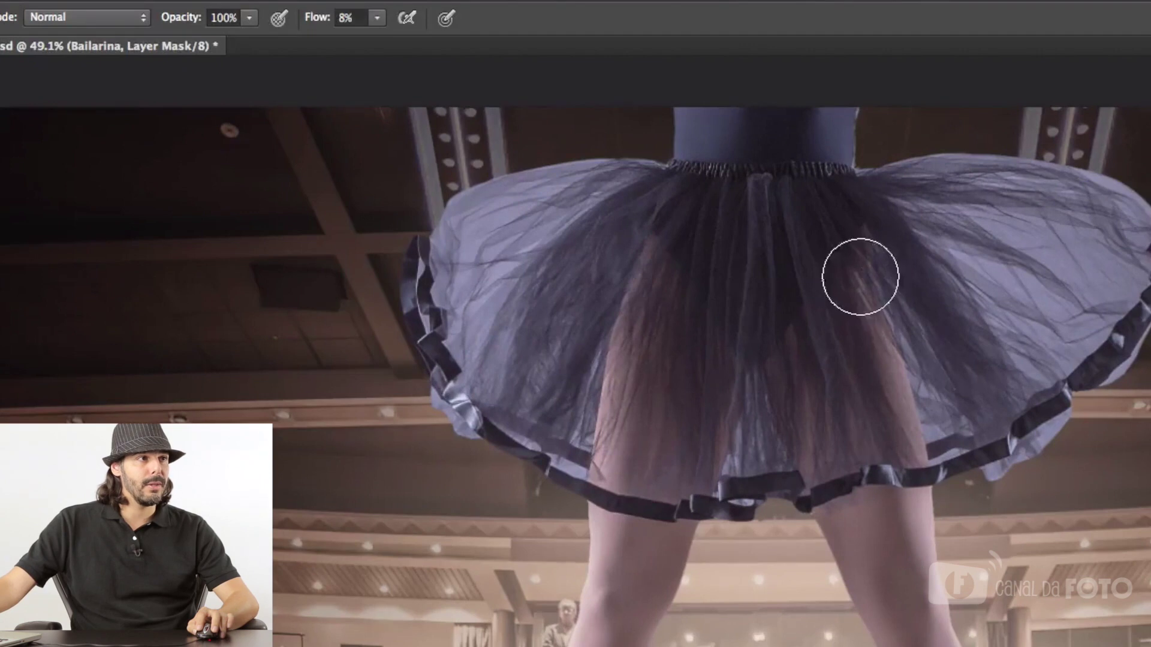
mouse_move(854, 275)
mouse_down()
mouse_move(785, 224)
mouse_move(807, 298)
mouse_move(829, 184)
mouse_move(825, 196)
mouse_up()
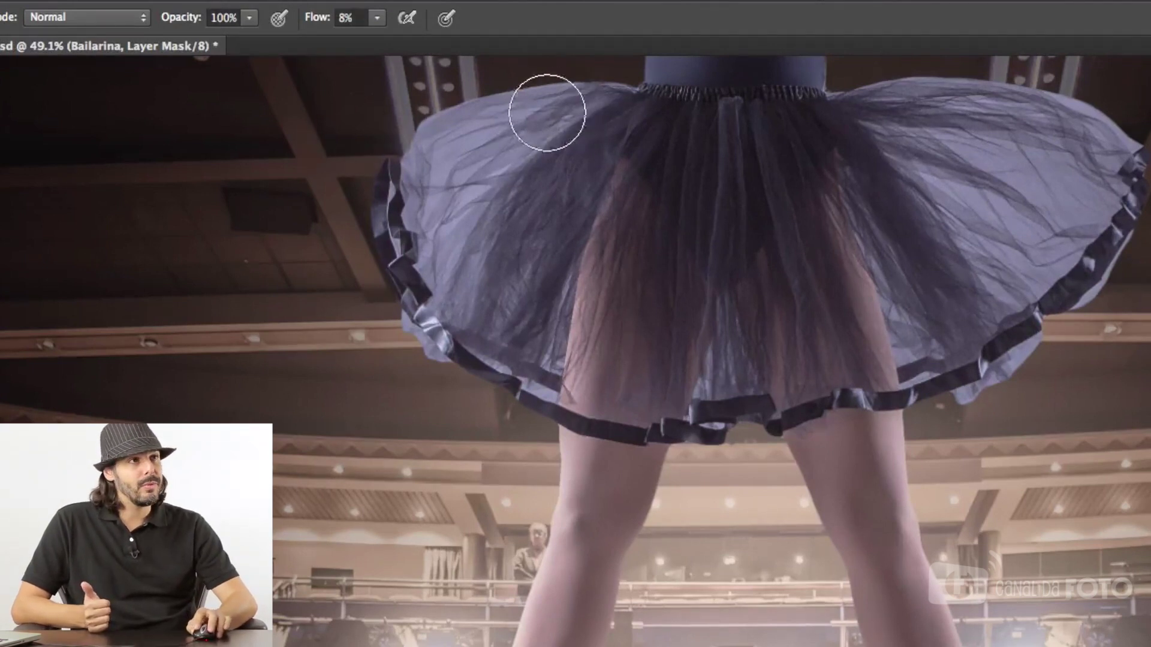
- Brush low-flow mask strokes over the upper-left and upper-right tulle to reveal ceiling lights and pillars
mouse_move(565, 113)
mouse_down()
mouse_move(487, 144)
mouse_move(505, 130)
mouse_move(453, 232)
mouse_move(455, 264)
mouse_move(493, 160)
mouse_move(519, 228)
mouse_up()
mouse_move(1057, 211)
mouse_down()
mouse_move(1046, 180)
mouse_move(965, 163)
mouse_up()
mouse_move(1114, 142)
mouse_down()
mouse_move(1048, 96)
mouse_move(1002, 115)
mouse_move(971, 174)
mouse_move(1022, 265)
mouse_move(1061, 250)
mouse_move(979, 206)
mouse_move(1146, 285)
mouse_move(1079, 257)
mouse_move(1098, 267)
mouse_up()
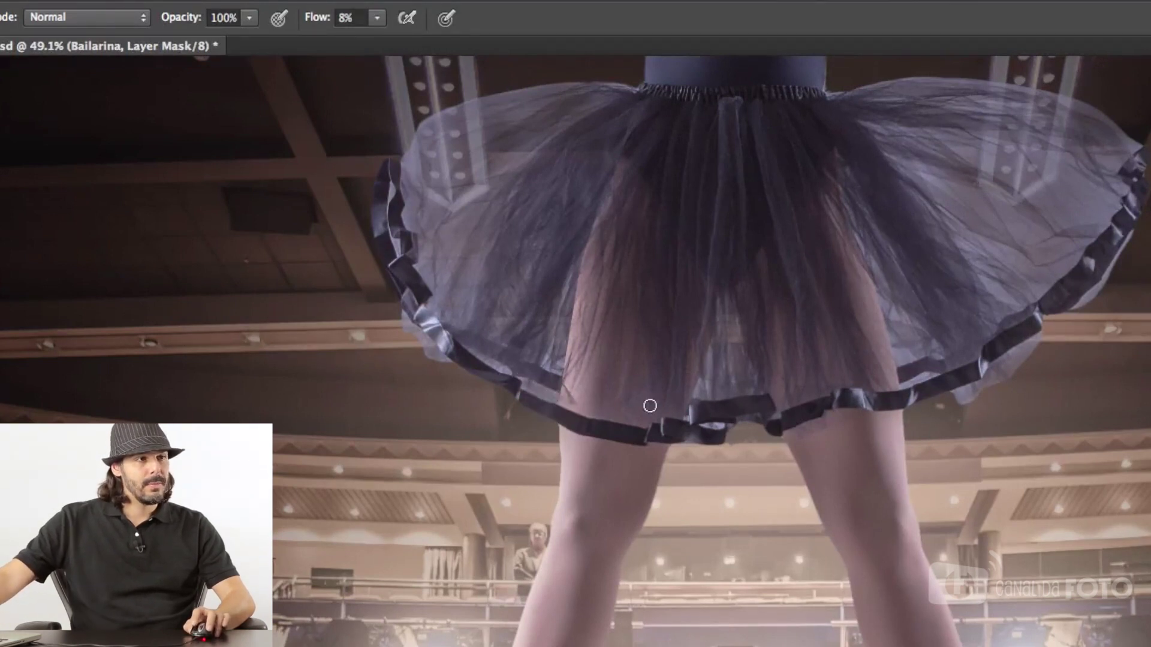
- Zoom out to review the translucent tutu within the whole theatre scene
scroll(832, 456, down, 1)
scroll(832, 455, down, 3)
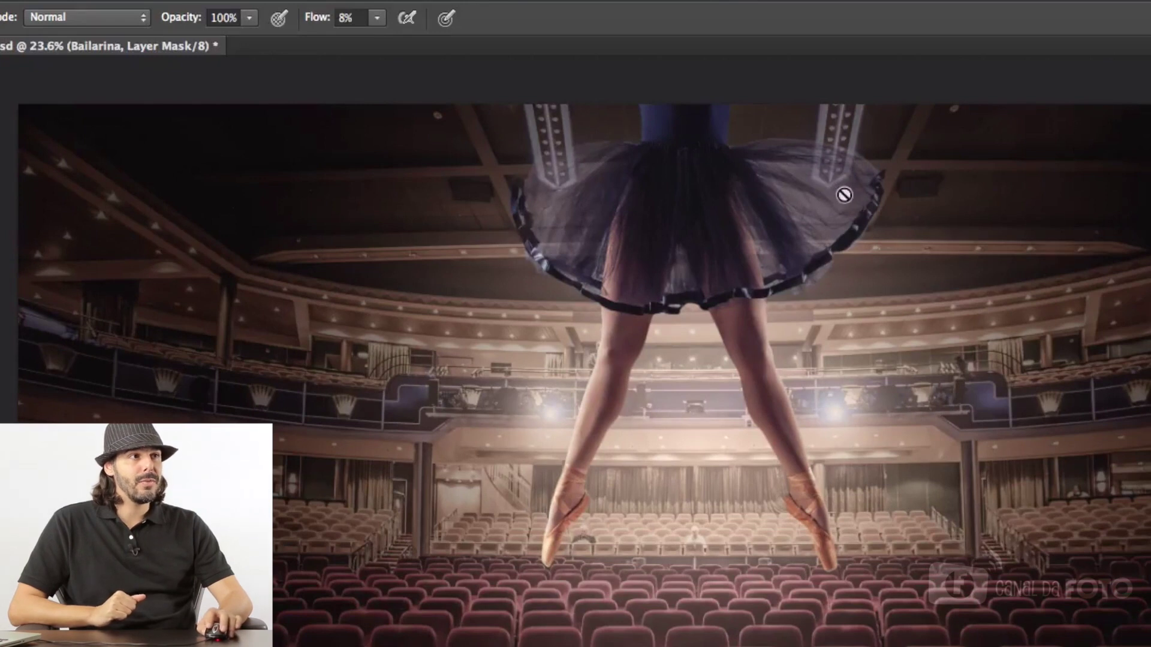
- Zoom back in on the tutu to inspect the ceiling pillars through the tulle
scroll(771, 216, up, 5)
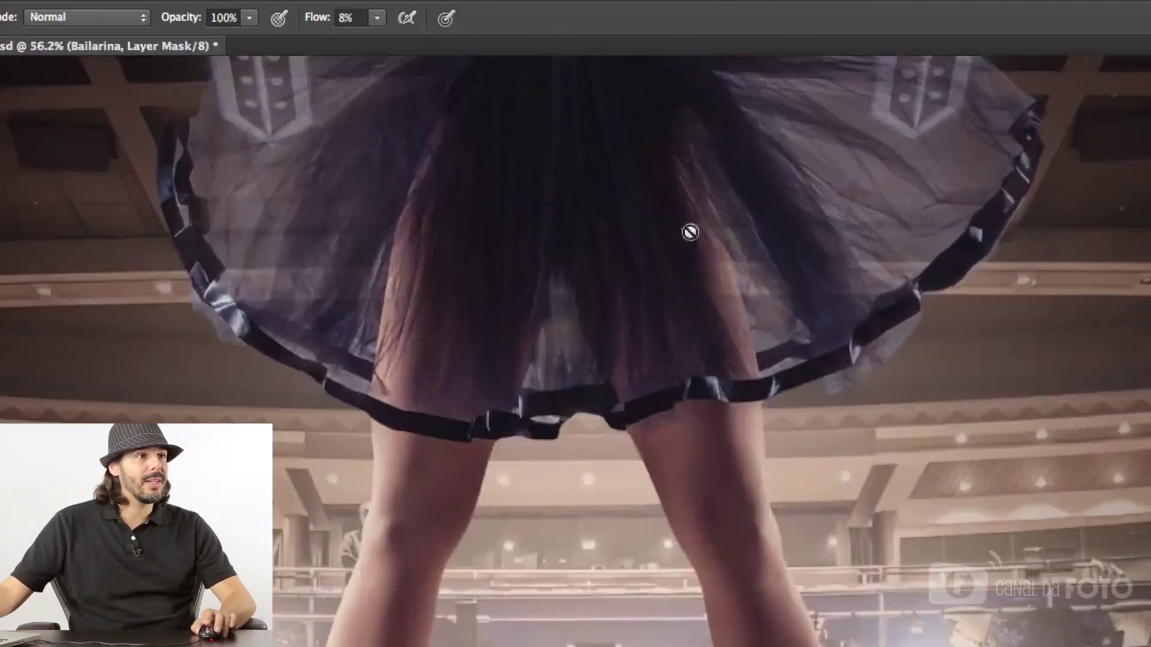
scroll(566, 324, up, 5)
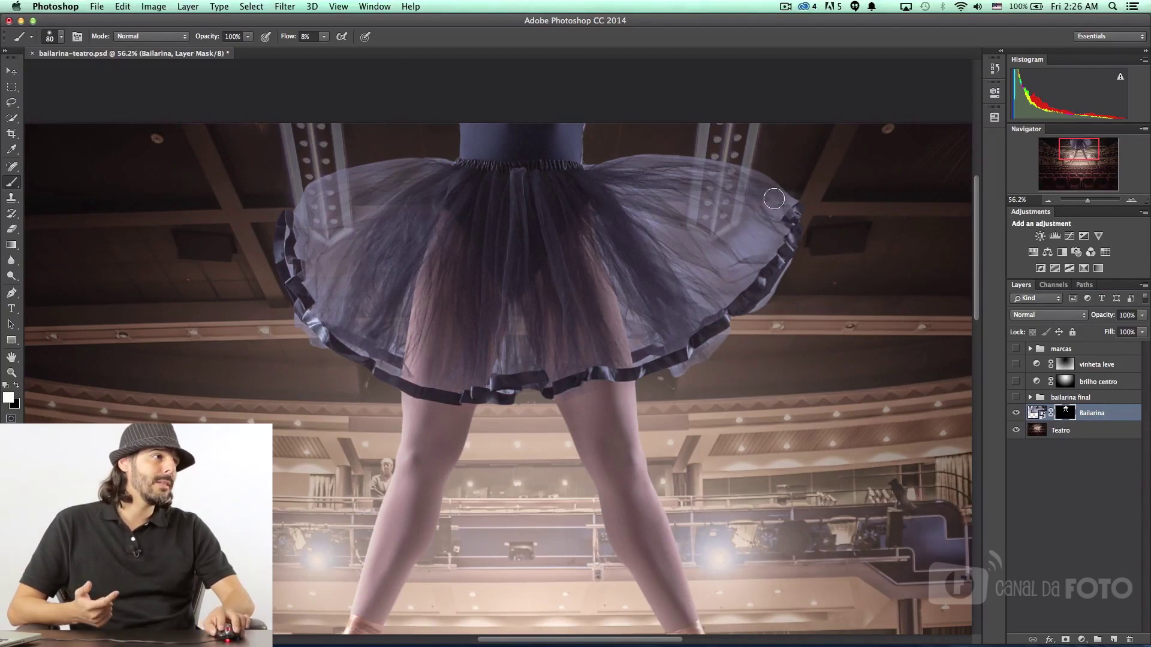
- Undo a hazy mask stroke on the tutu's upper-right edge and swap the painting colour to black
drag(797, 204, 812, 174)
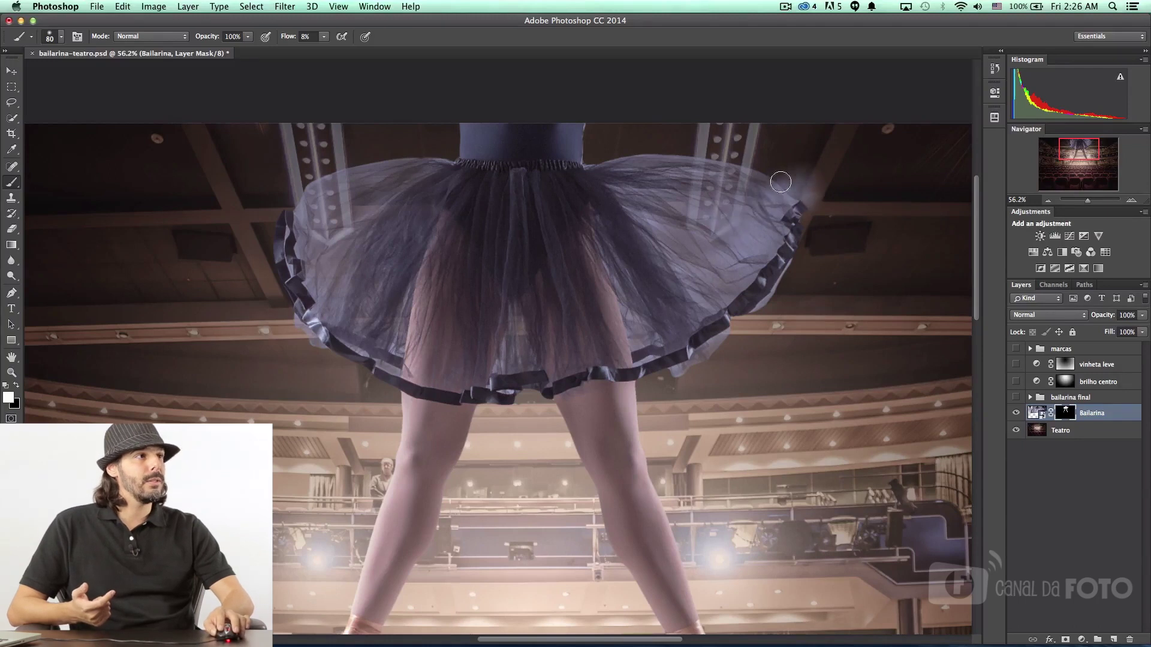
key(cmd+z)
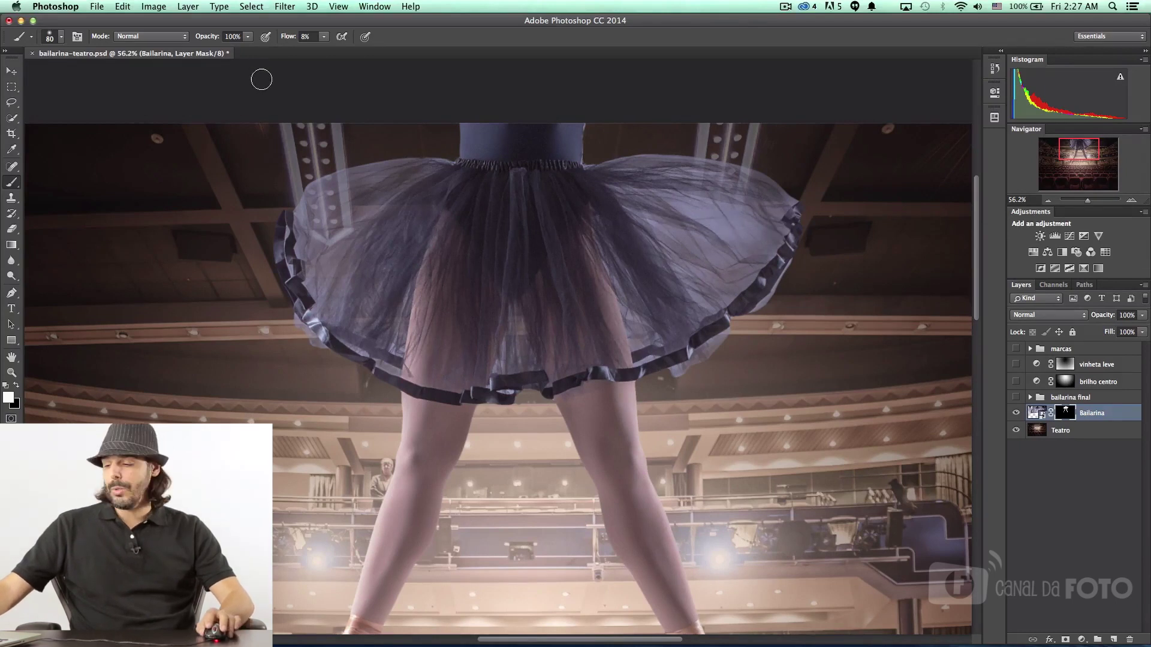
key(x)
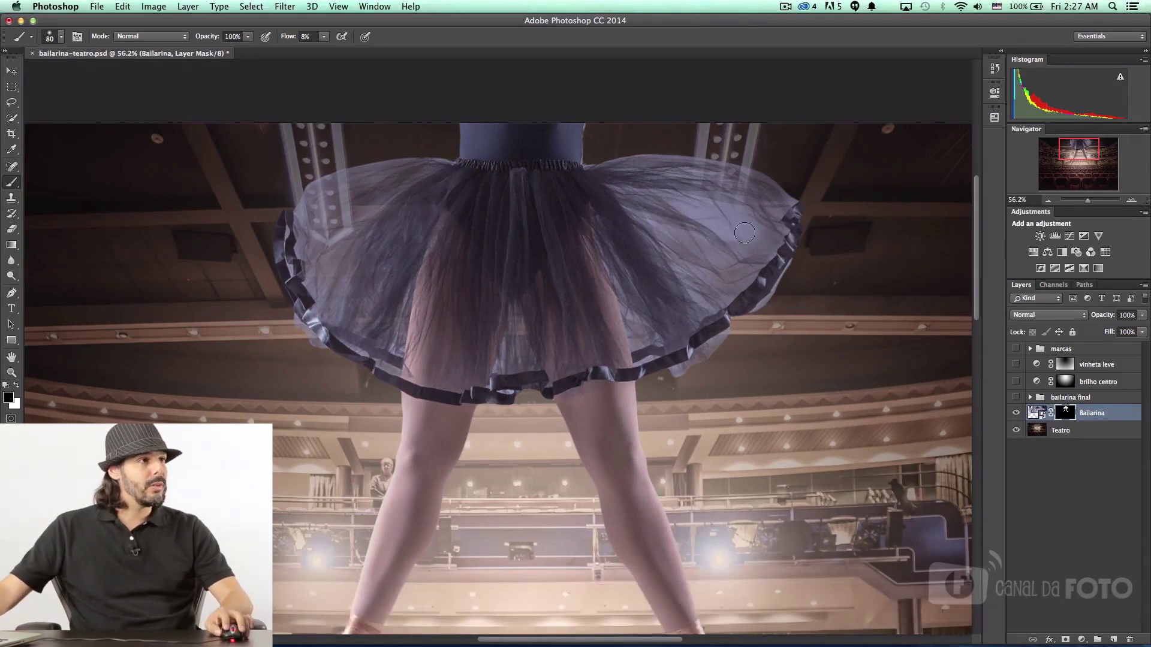